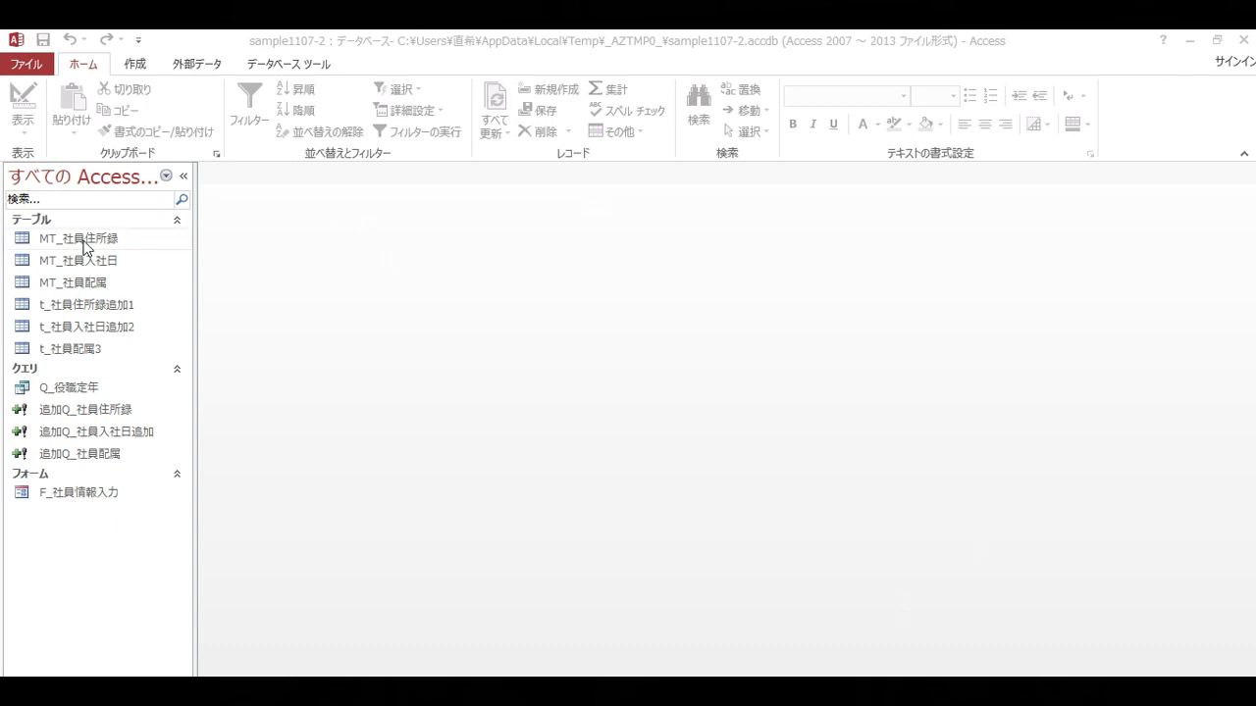
# Step: Open the Relationships diagram from the データベース ツール tab
pyautogui.click(300, 67)
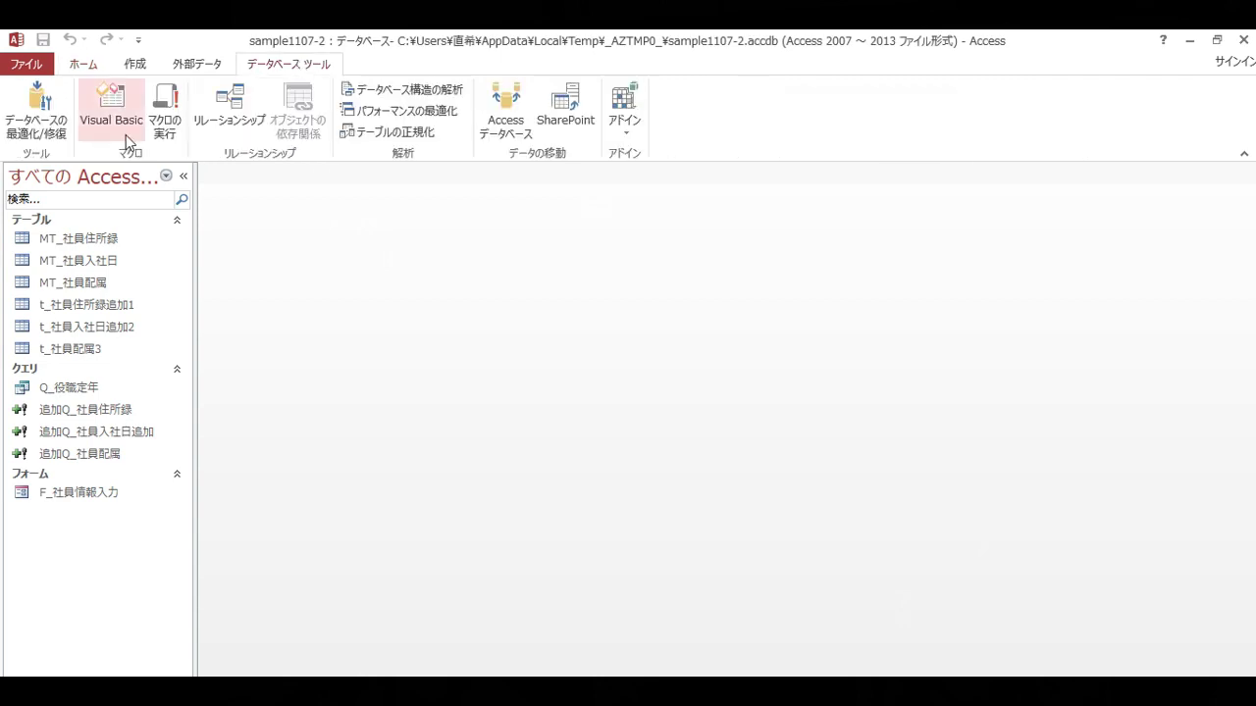
pyautogui.click(232, 126)
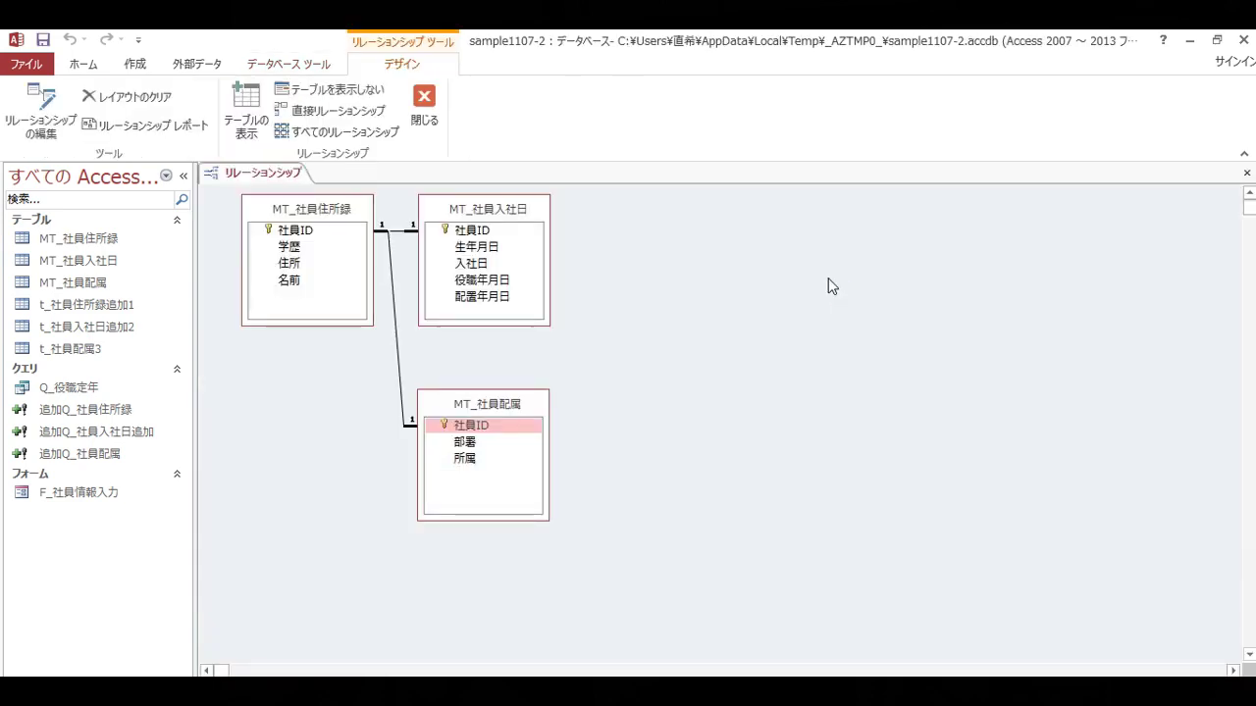
# Step: Rearrange MT_社員入社日 and MT_社員配属 in the diagram, then close it without saving the layout
pyautogui.moveTo(513, 210); pyautogui.dragTo(670, 210)
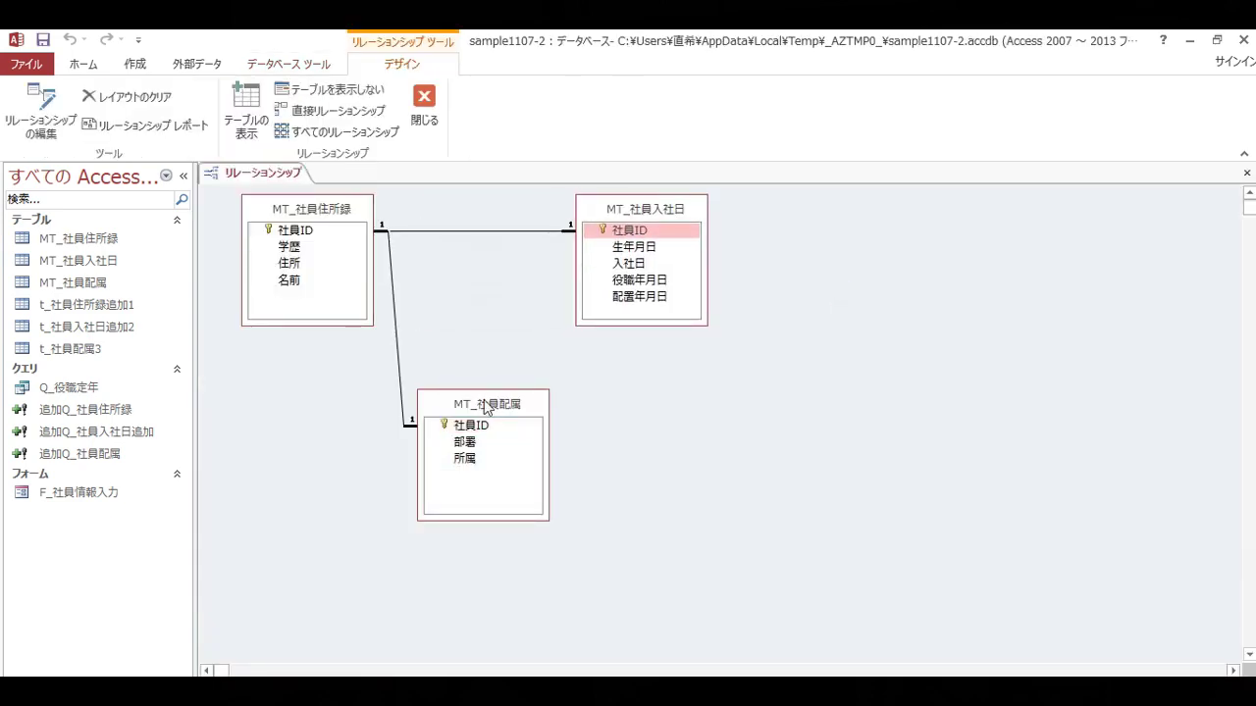
pyautogui.moveTo(485, 402); pyautogui.dragTo(683, 380)
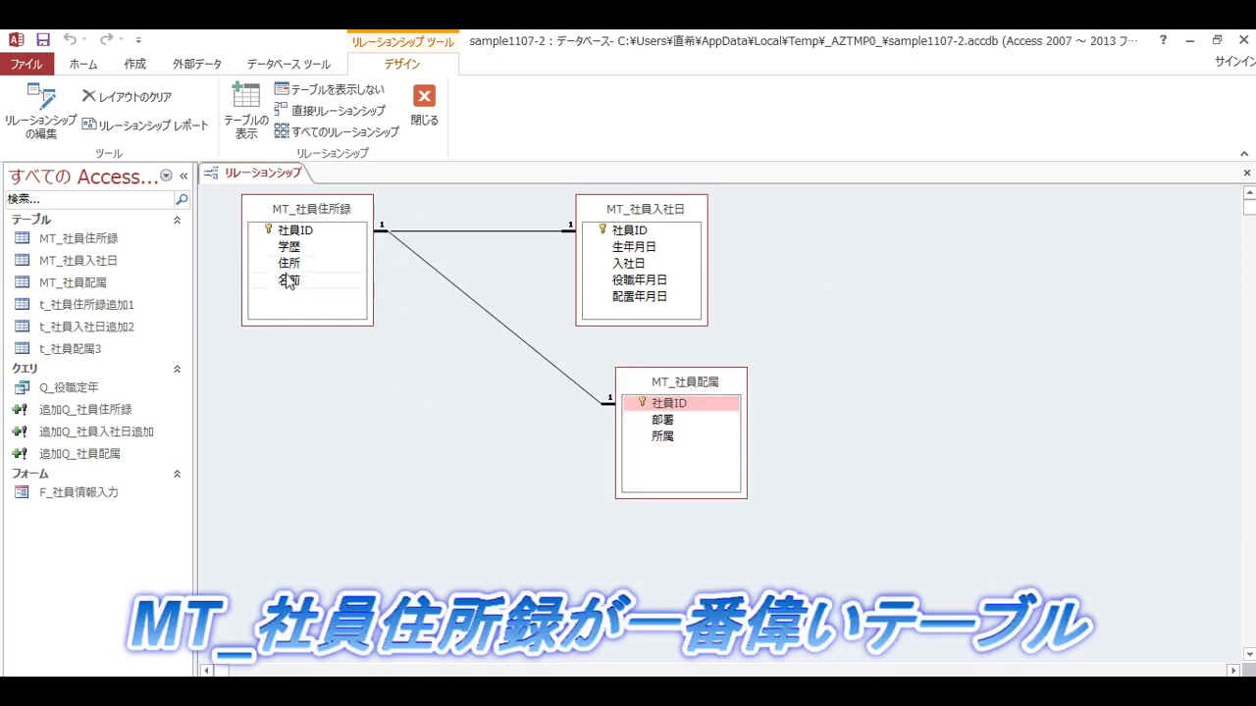
pyautogui.click(657, 216)
pyautogui.click(677, 383)
pyautogui.click(1253, 177)
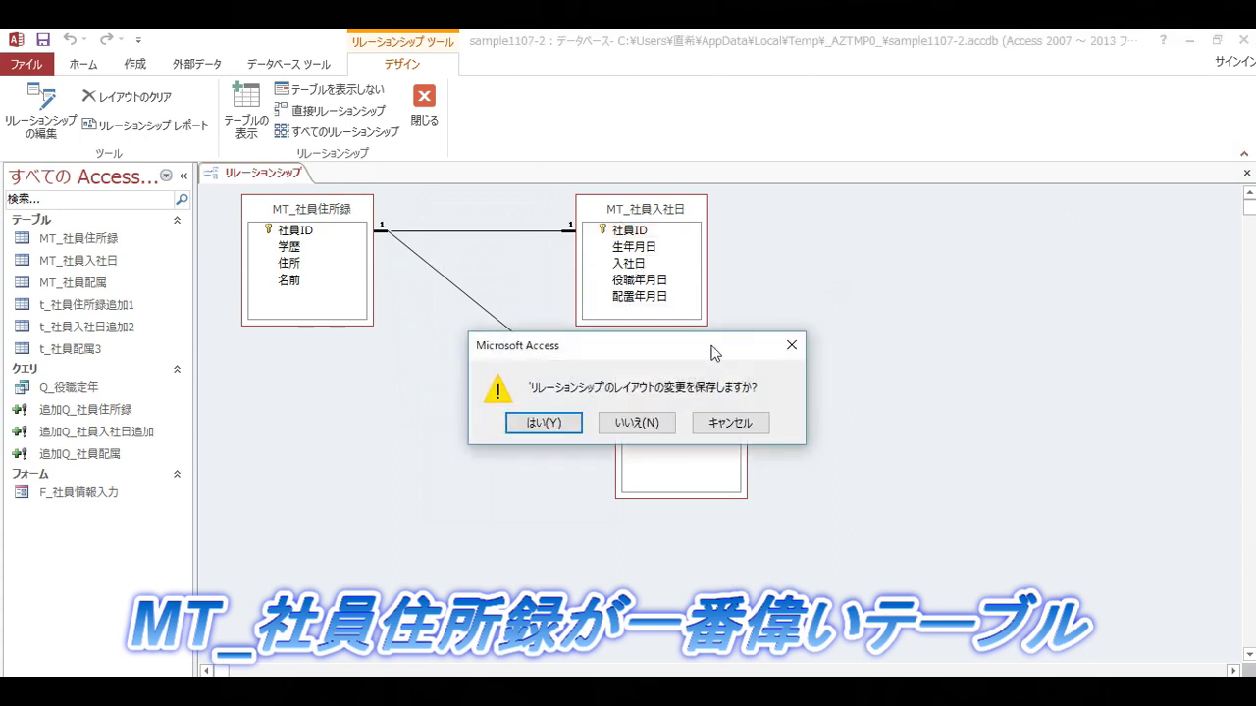
pyautogui.click(625, 424)
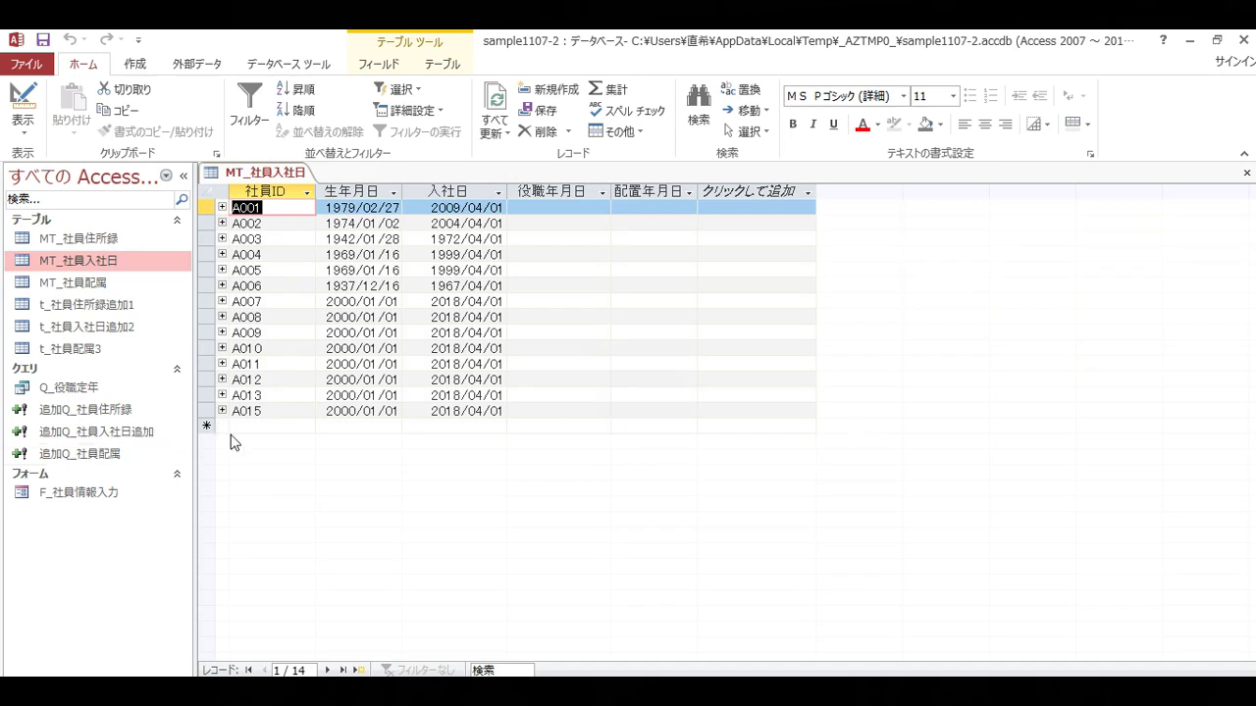
# Step: Close MT_社員入社日 and open the MT_社員住所録 table
pyautogui.click(1246, 174)
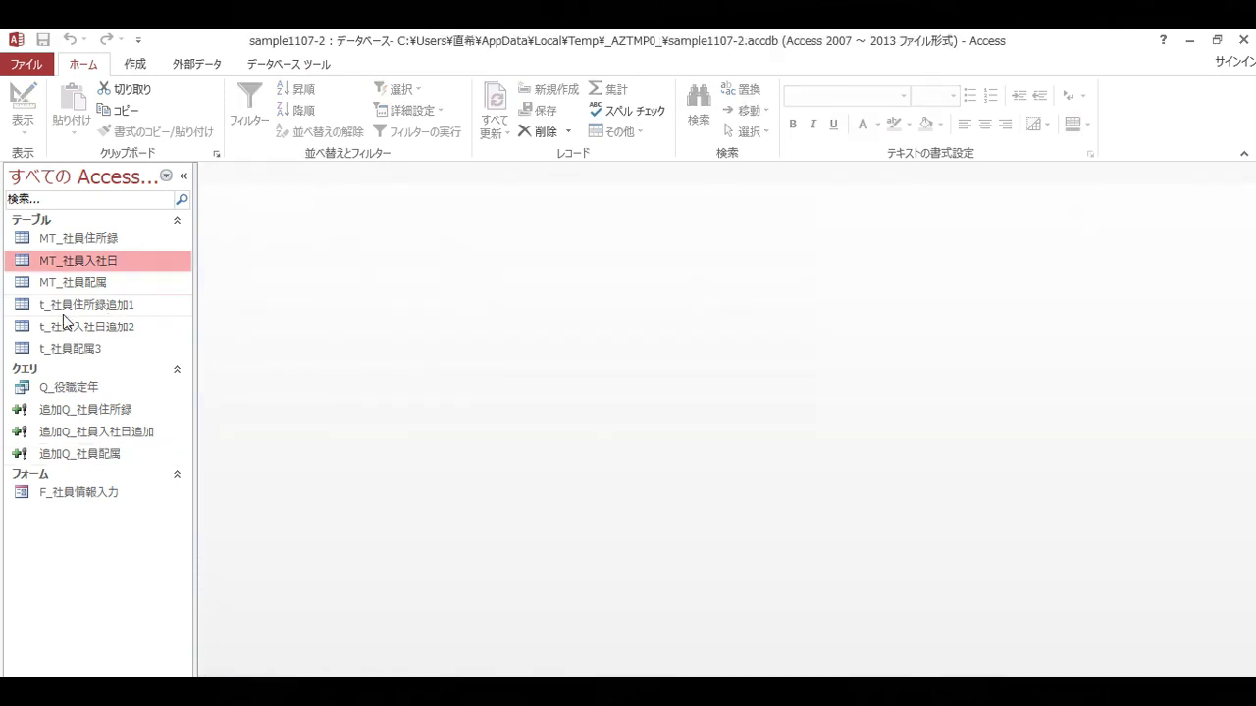
pyautogui.click(89, 241)
pyautogui.doubleClick(88, 243)
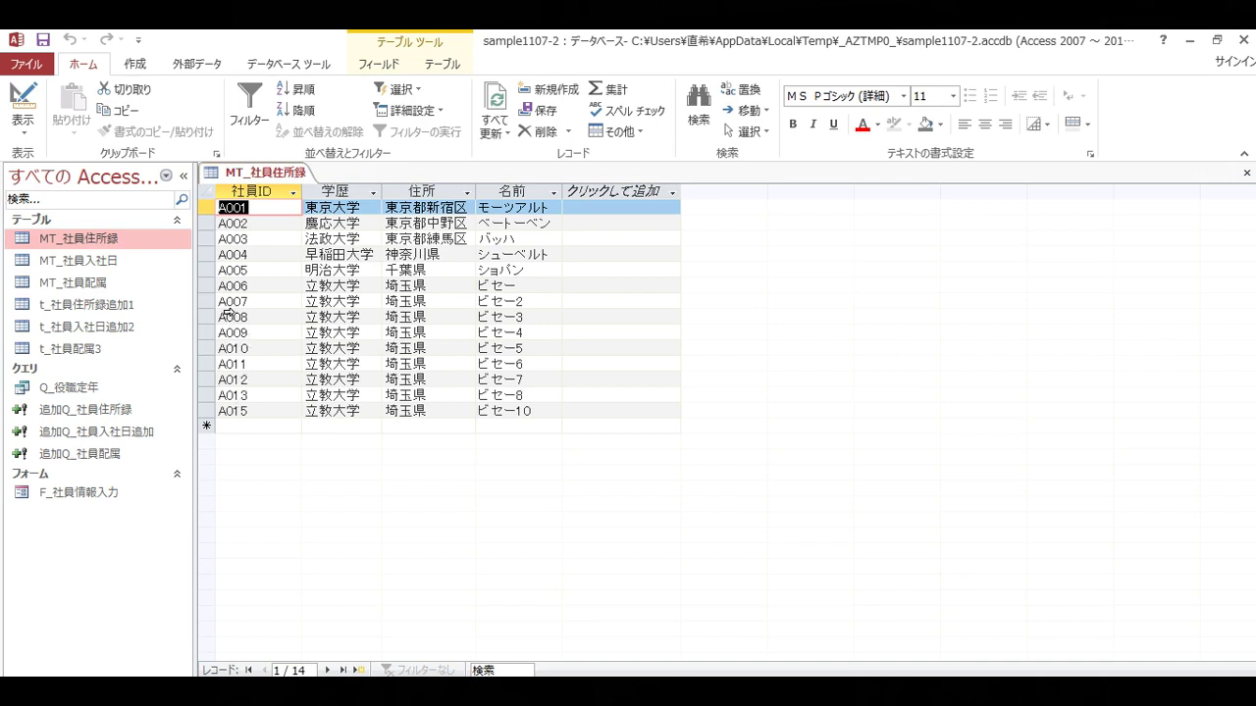
# Step: Delete records A007–A015 with their related records, then open MT_社員入社日 to check
pyautogui.moveTo(224, 304); pyautogui.dragTo(222, 421)
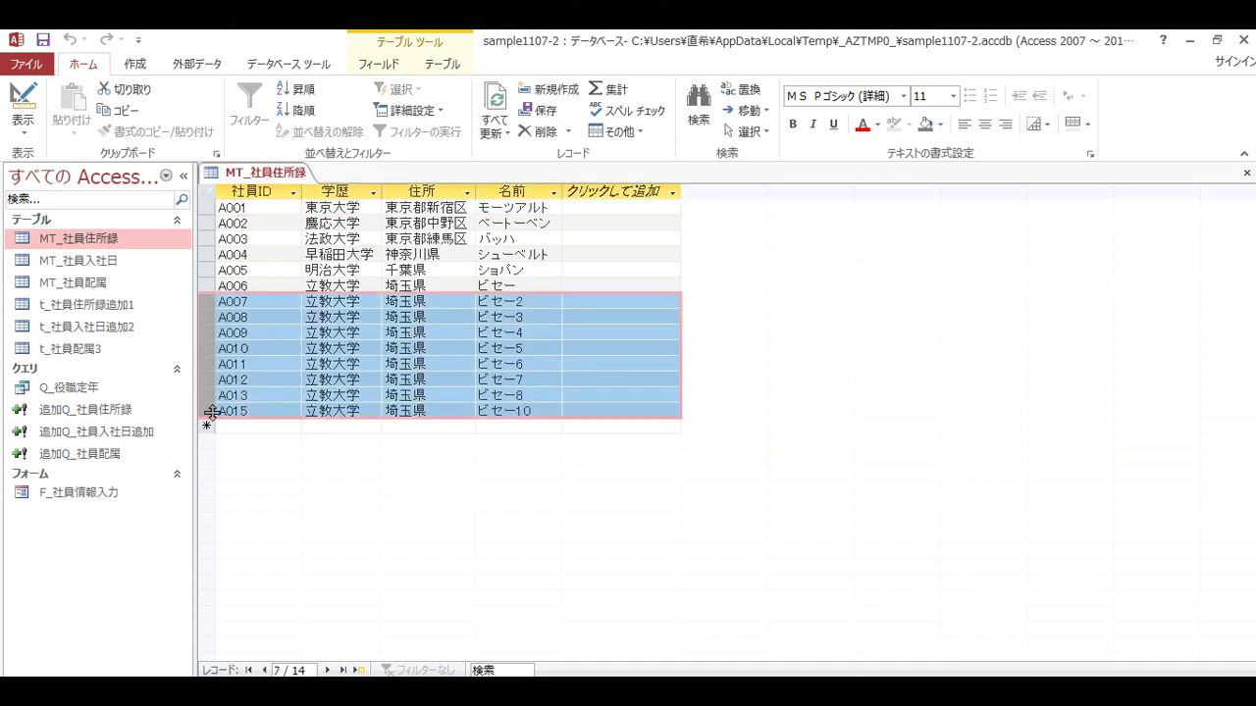
pyautogui.rightClick(210, 383)
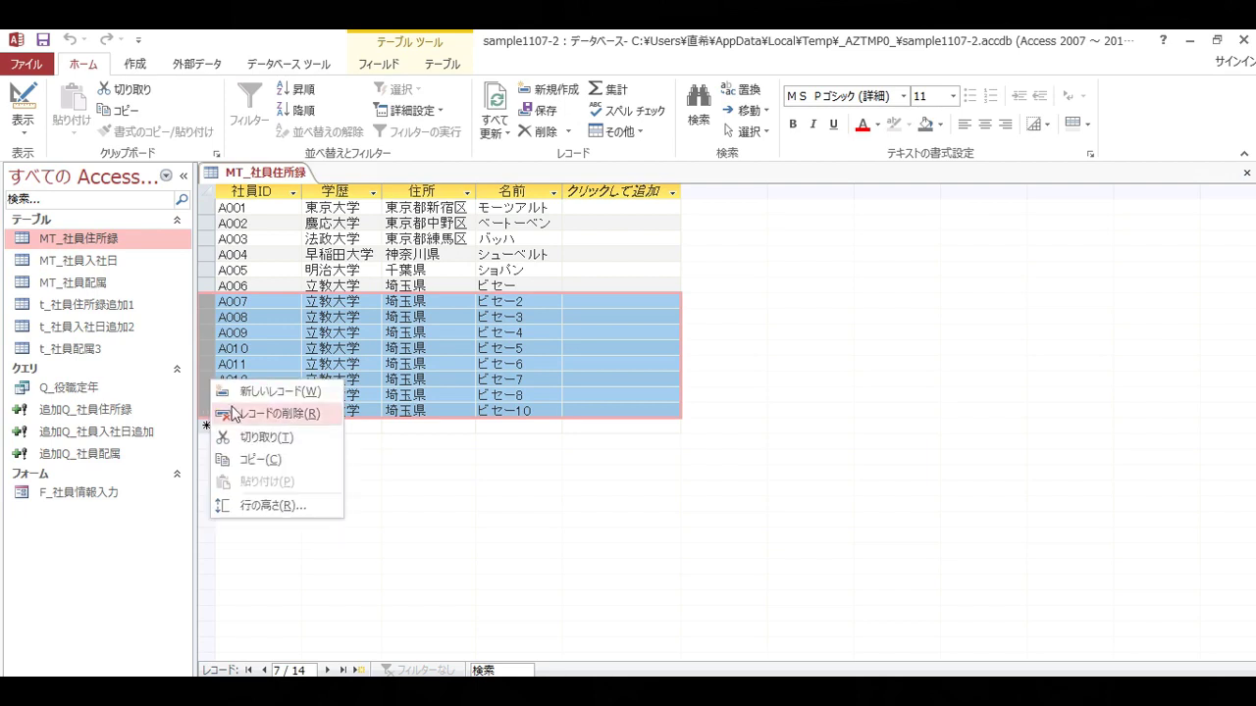
pyautogui.click(238, 414)
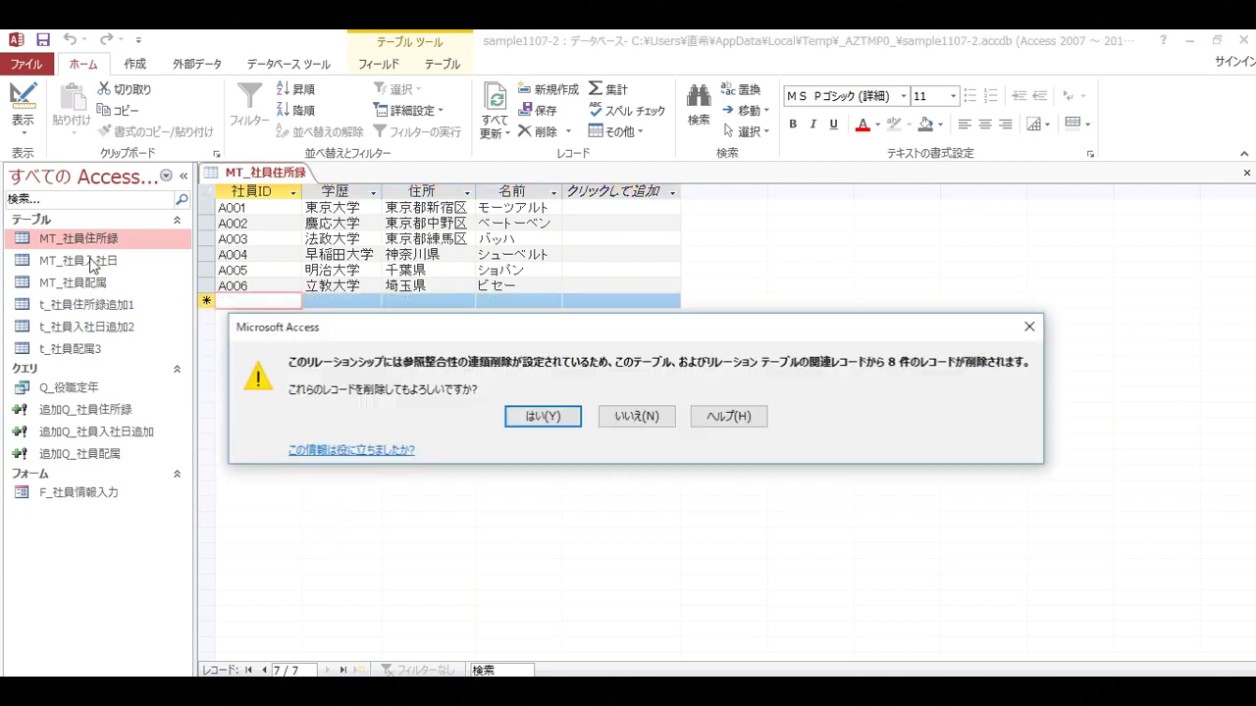
pyautogui.click(546, 420)
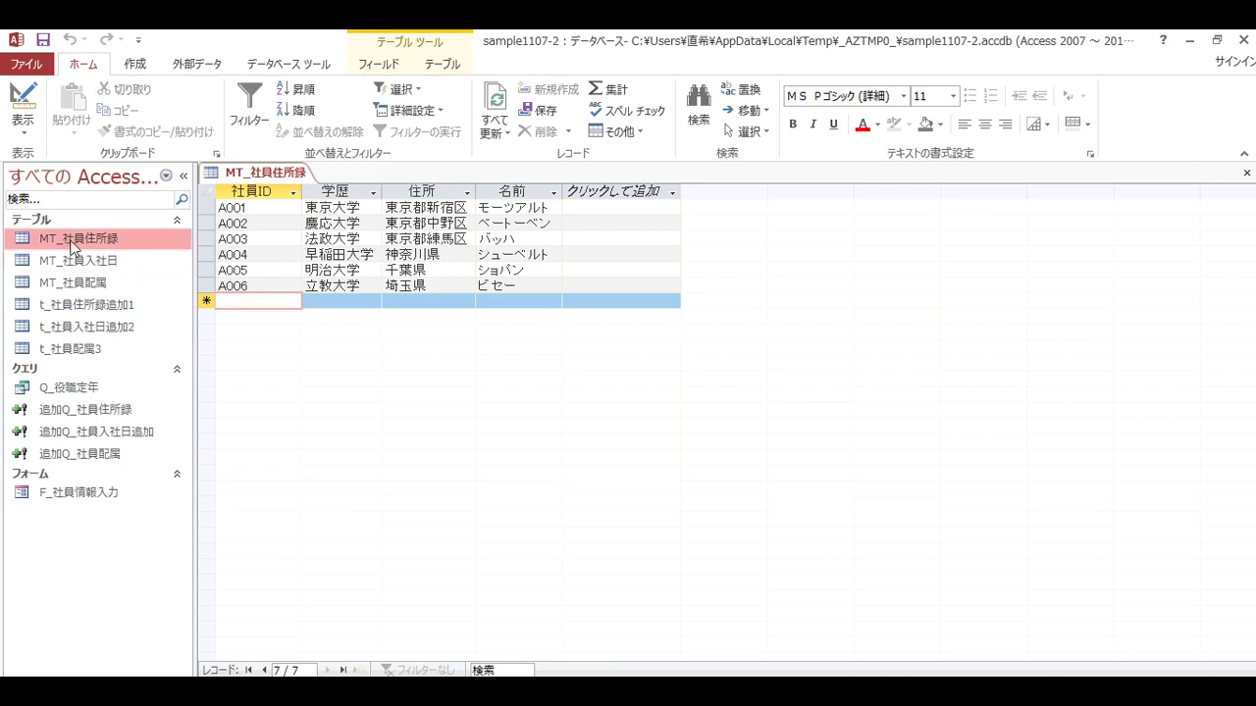
pyautogui.doubleClick(79, 260)
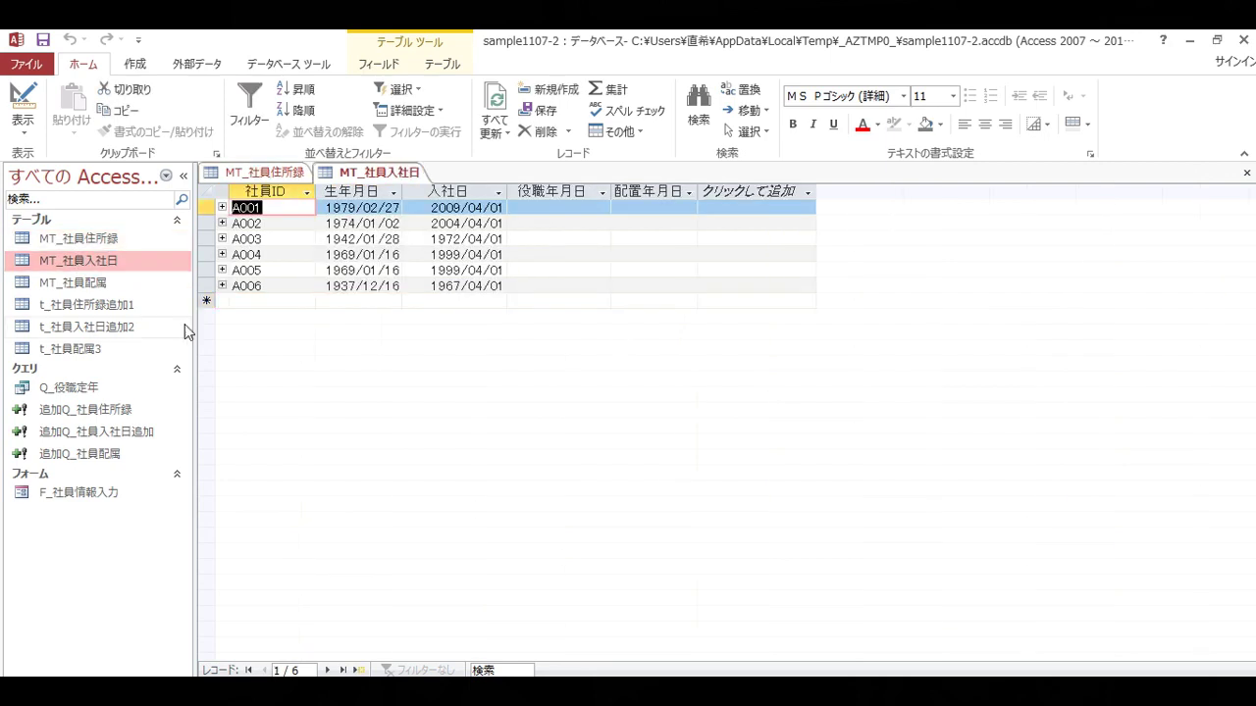
# Step: Enter new record A007 in MT_社員入社日 with 生年月日 2018/11/07 and 入社日 2018/11/13
pyautogui.click(255, 303)
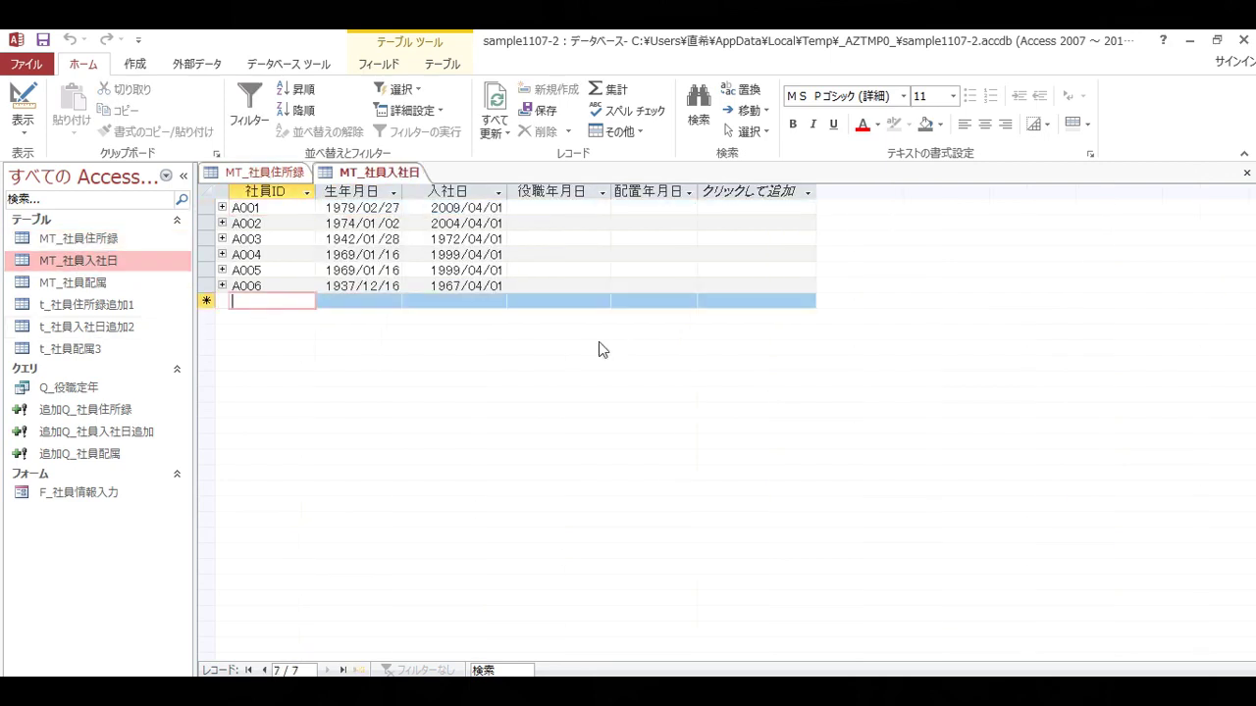
pyautogui.write('A')
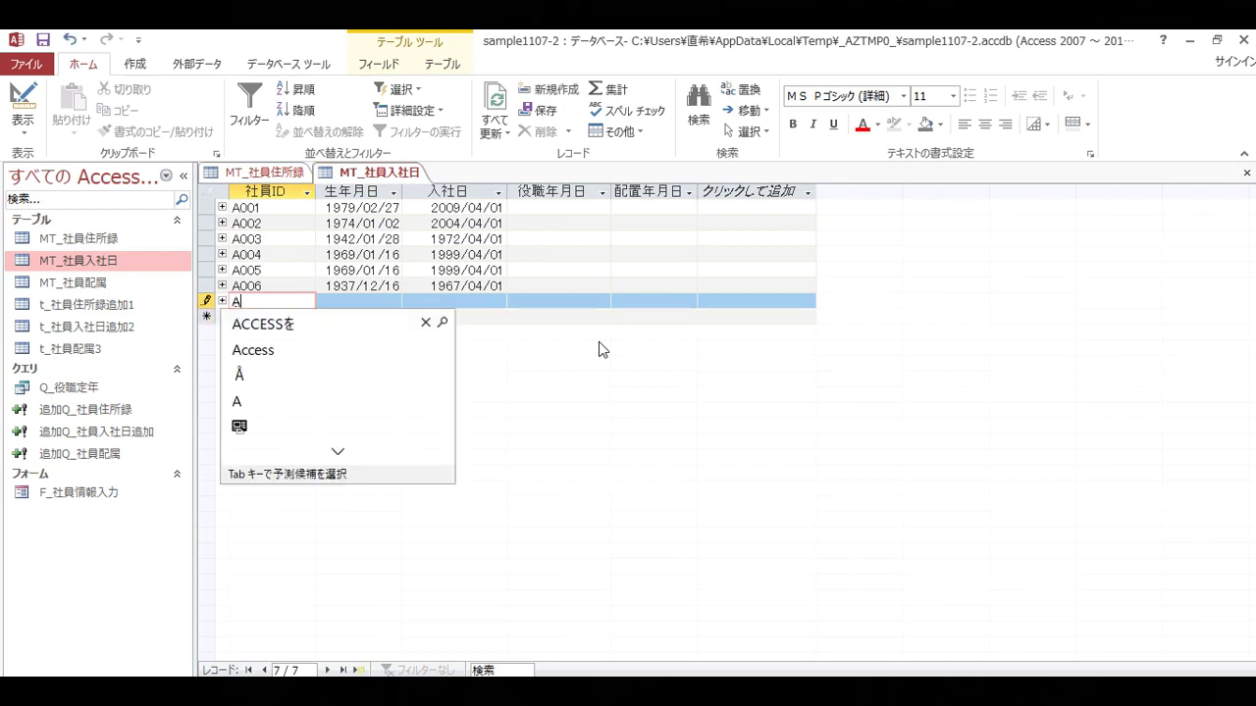
pyautogui.write('007')
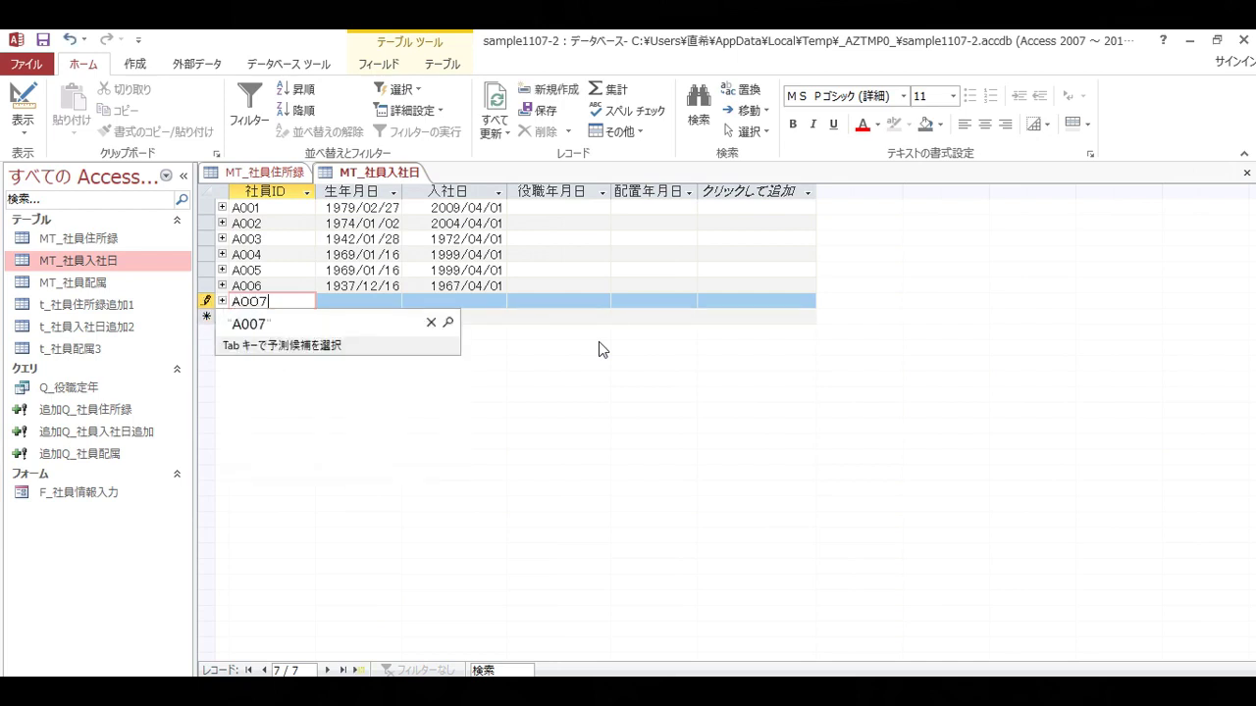
pyautogui.press('Return')
pyautogui.press('Return')
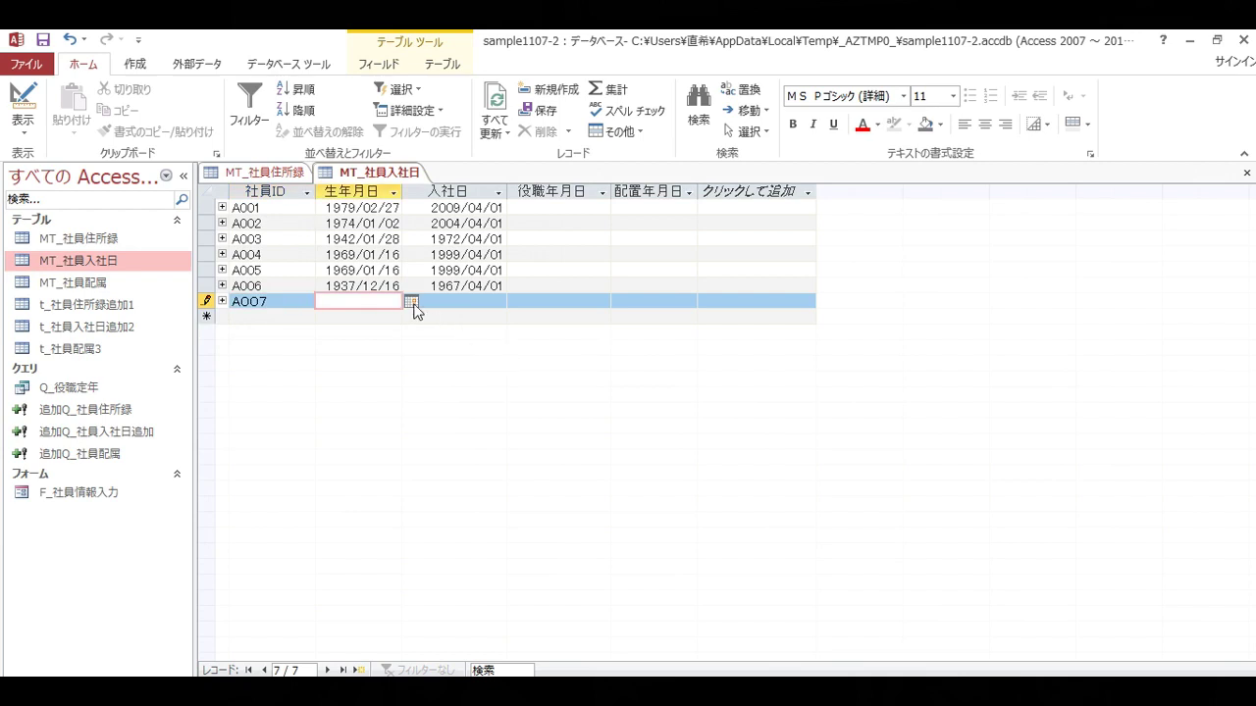
pyautogui.click(410, 302)
pyautogui.click(342, 377)
pyautogui.click(481, 302)
pyautogui.click(515, 302)
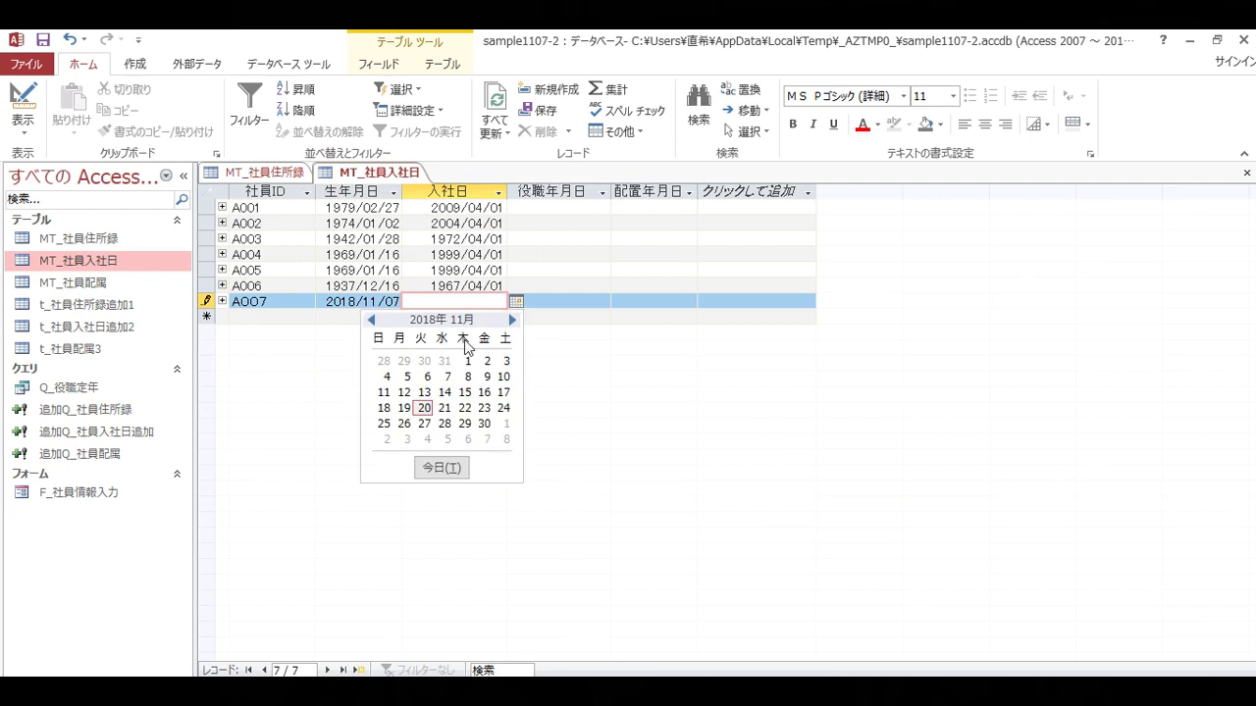
pyautogui.click(435, 392)
# Step: Try saving A007, dismiss the missing related-record errors, and close the table discarding it
pyautogui.click(564, 318)
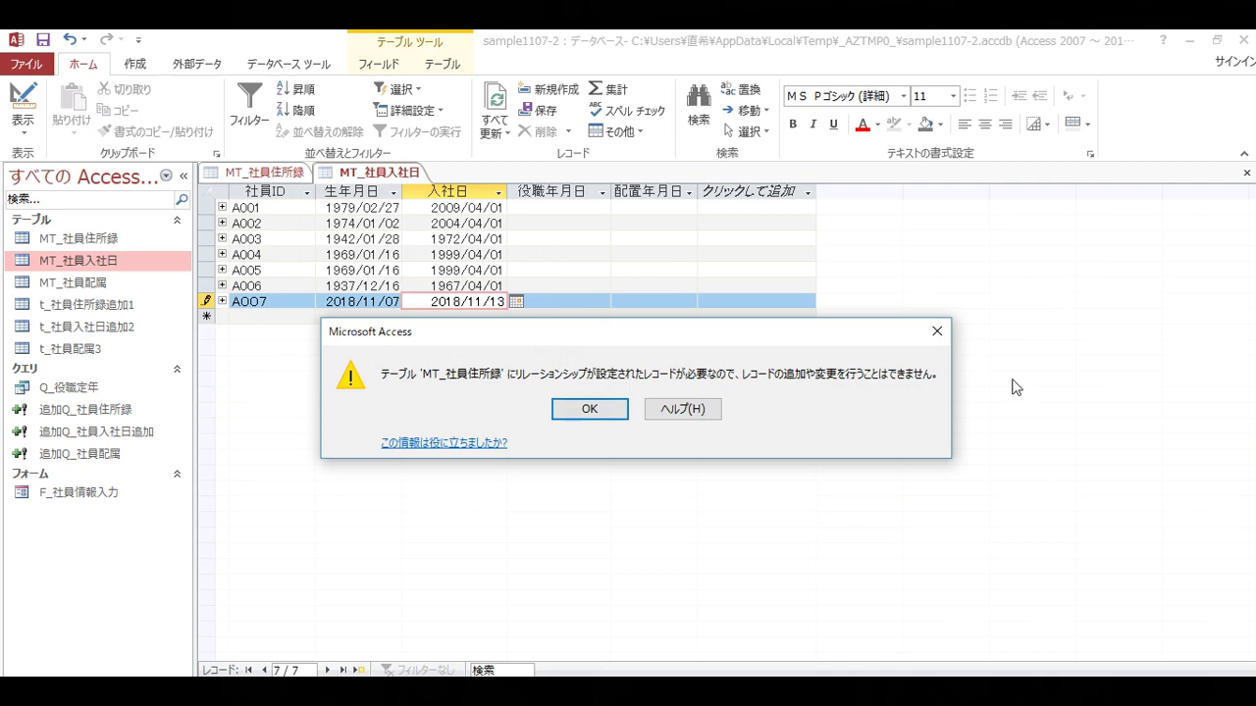
pyautogui.click(937, 331)
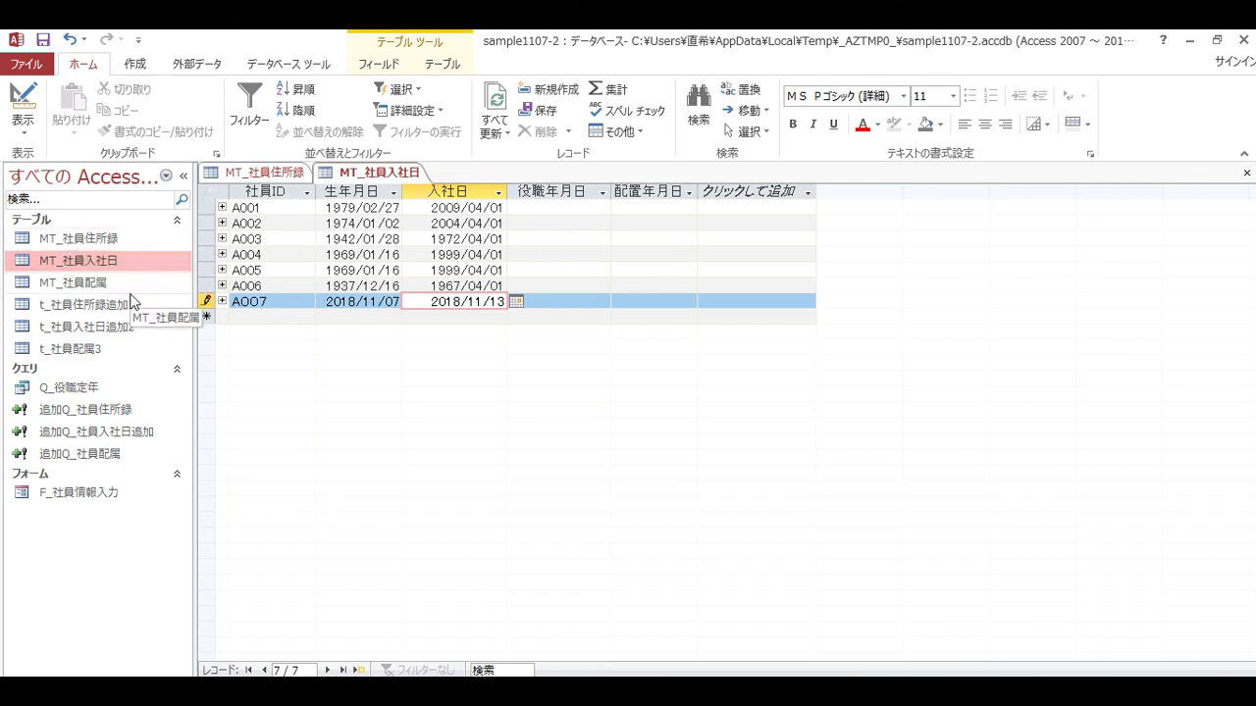
pyautogui.click(209, 306)
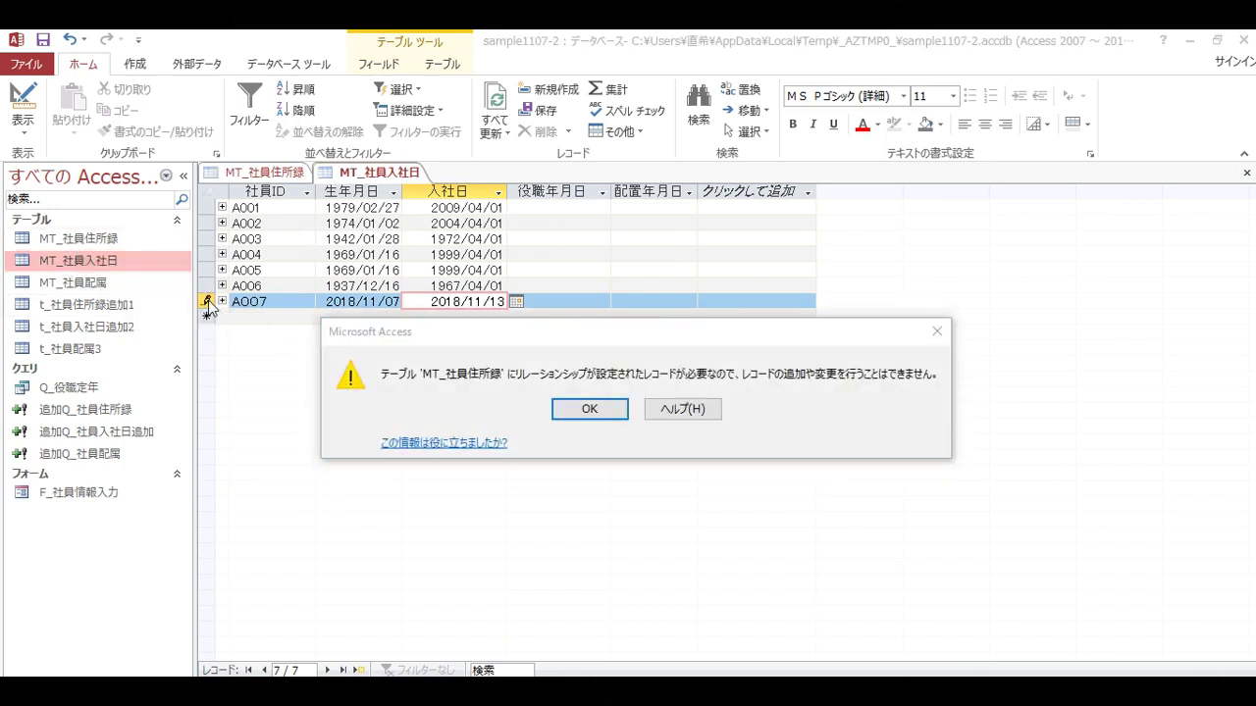
pyautogui.click(592, 409)
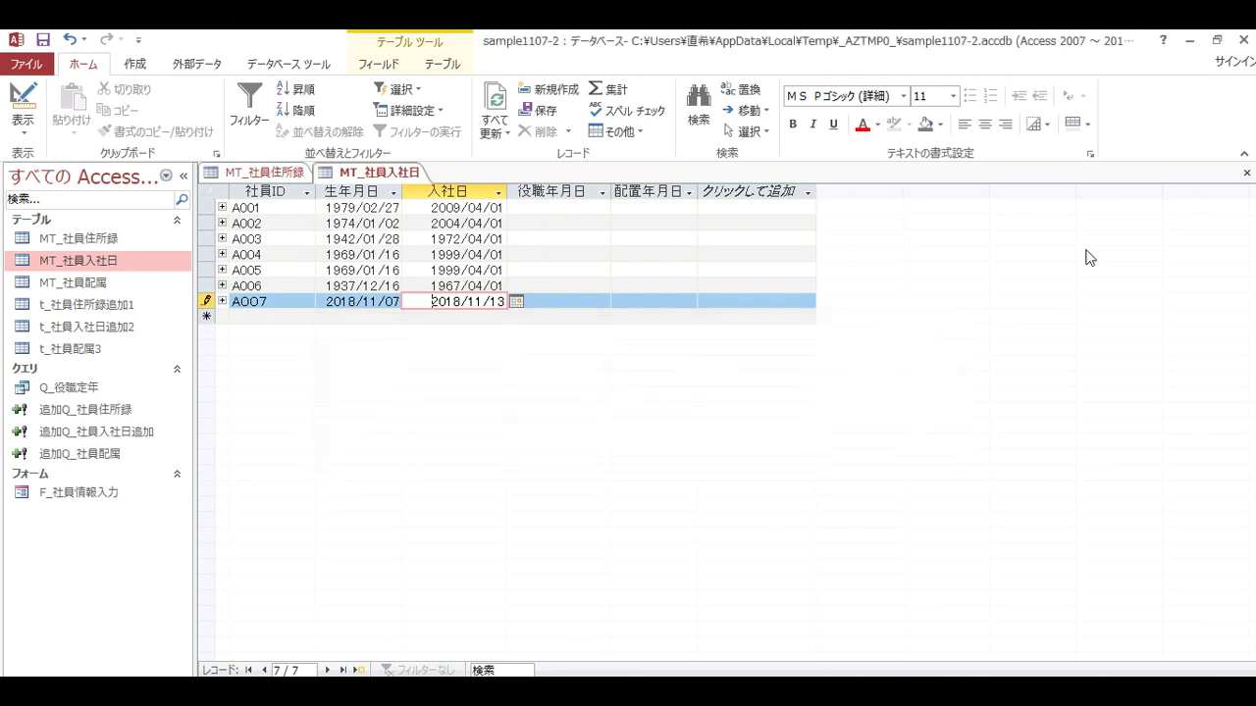
pyautogui.click(1247, 173)
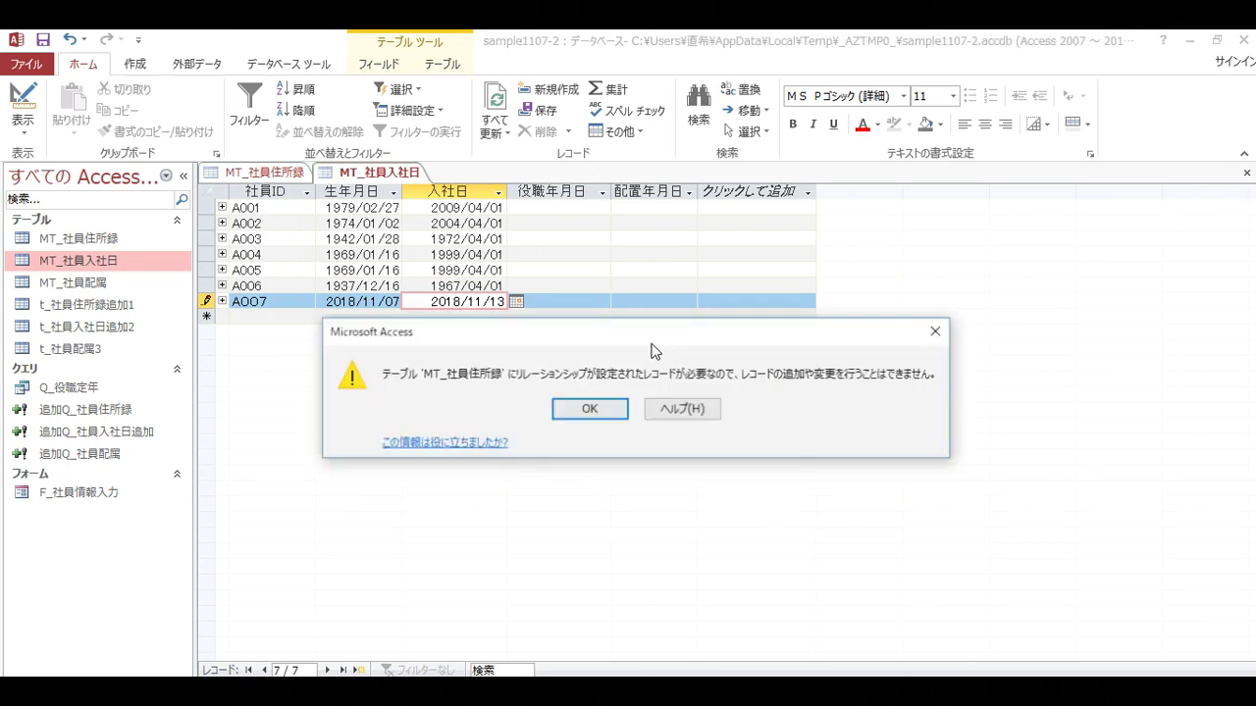
pyautogui.click(589, 408)
pyautogui.click(587, 430)
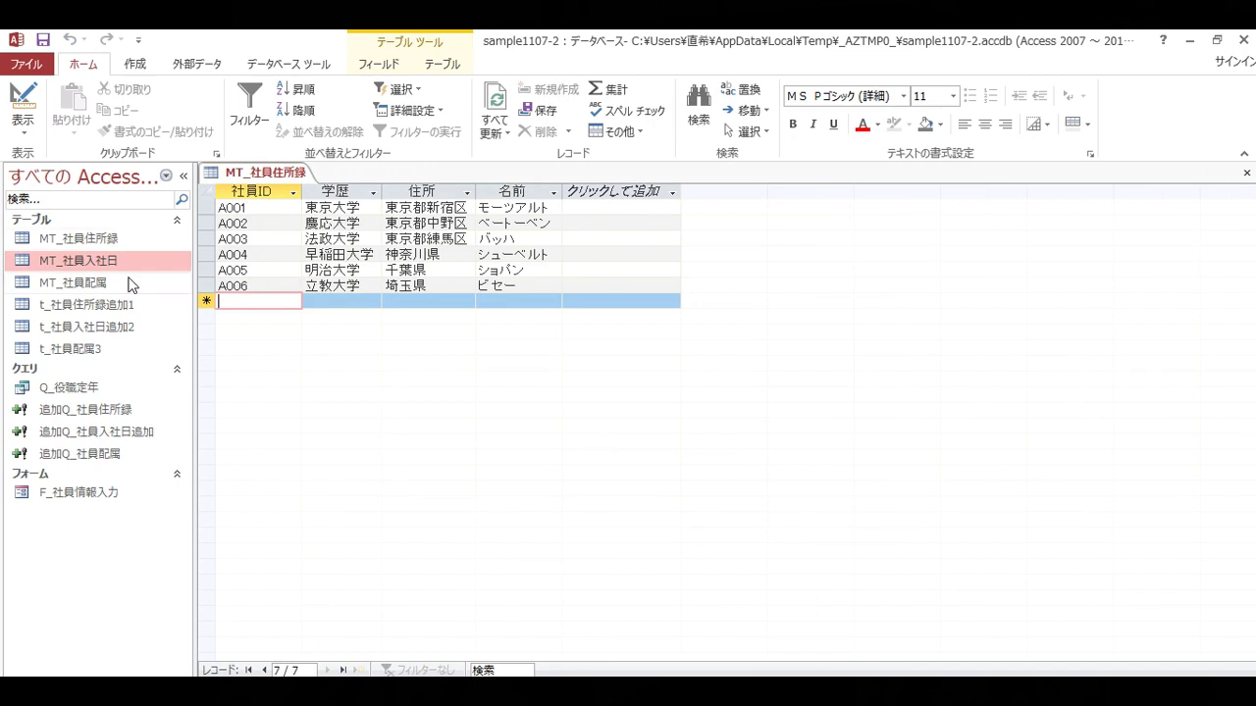
# Step: Look over the A002–A004 records in MT_社員住所録, then close the table
pyautogui.click(79, 238)
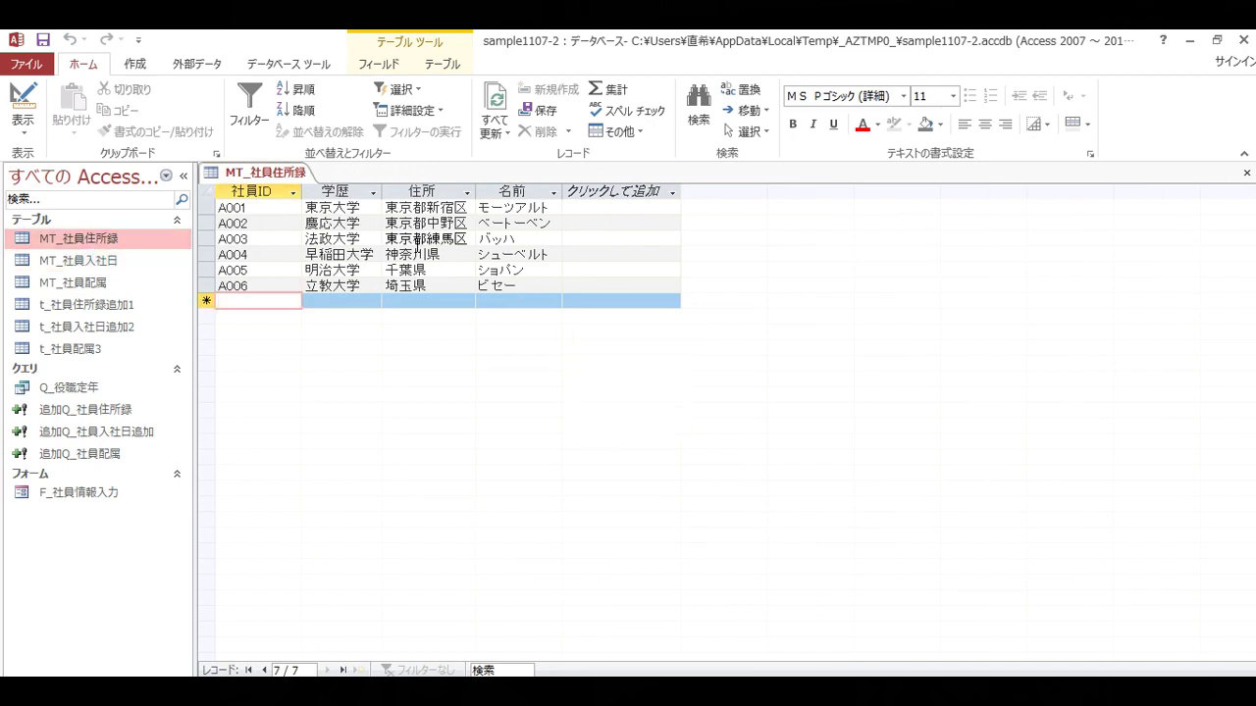
pyautogui.click(420, 239)
pyautogui.click(434, 224)
pyautogui.click(330, 255)
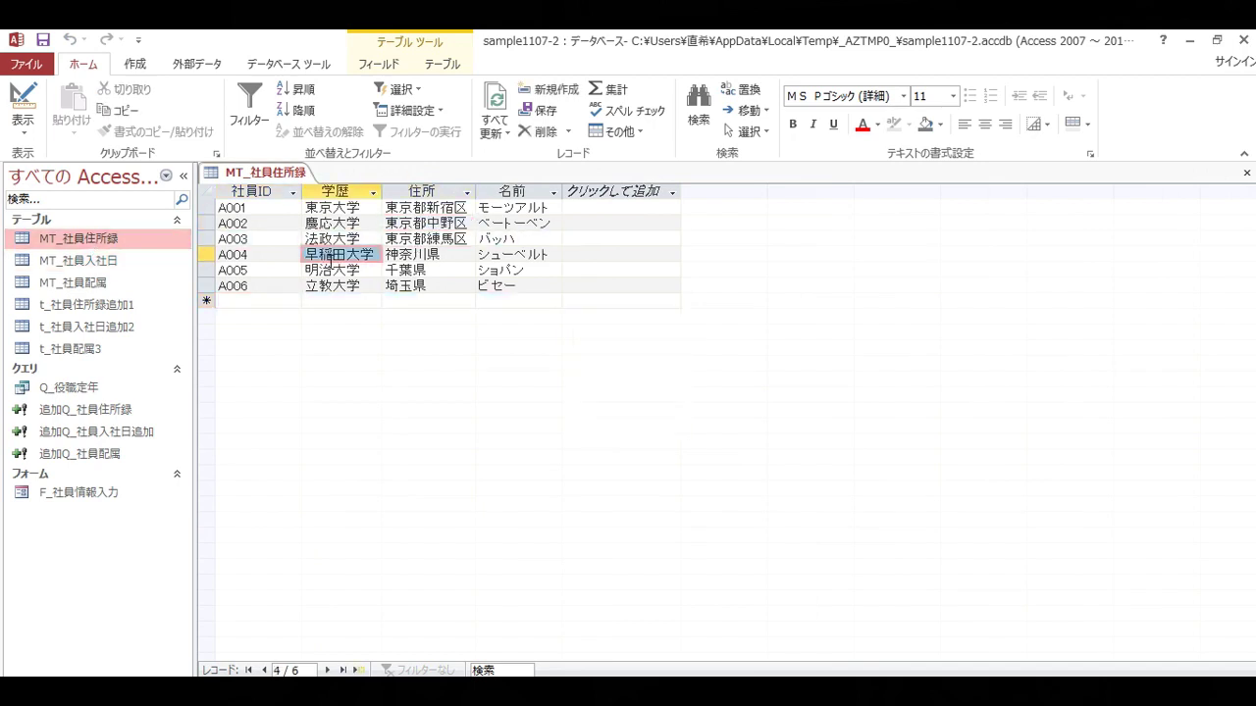
pyautogui.click(500, 226)
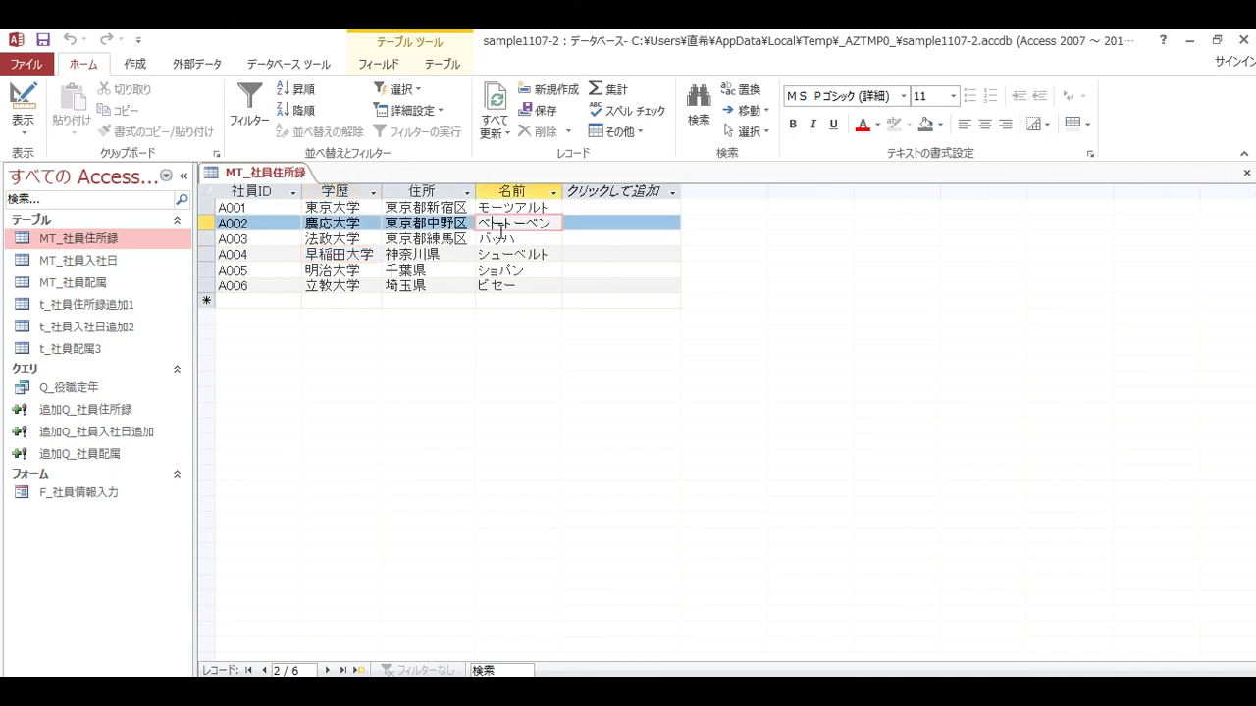
pyautogui.click(555, 255)
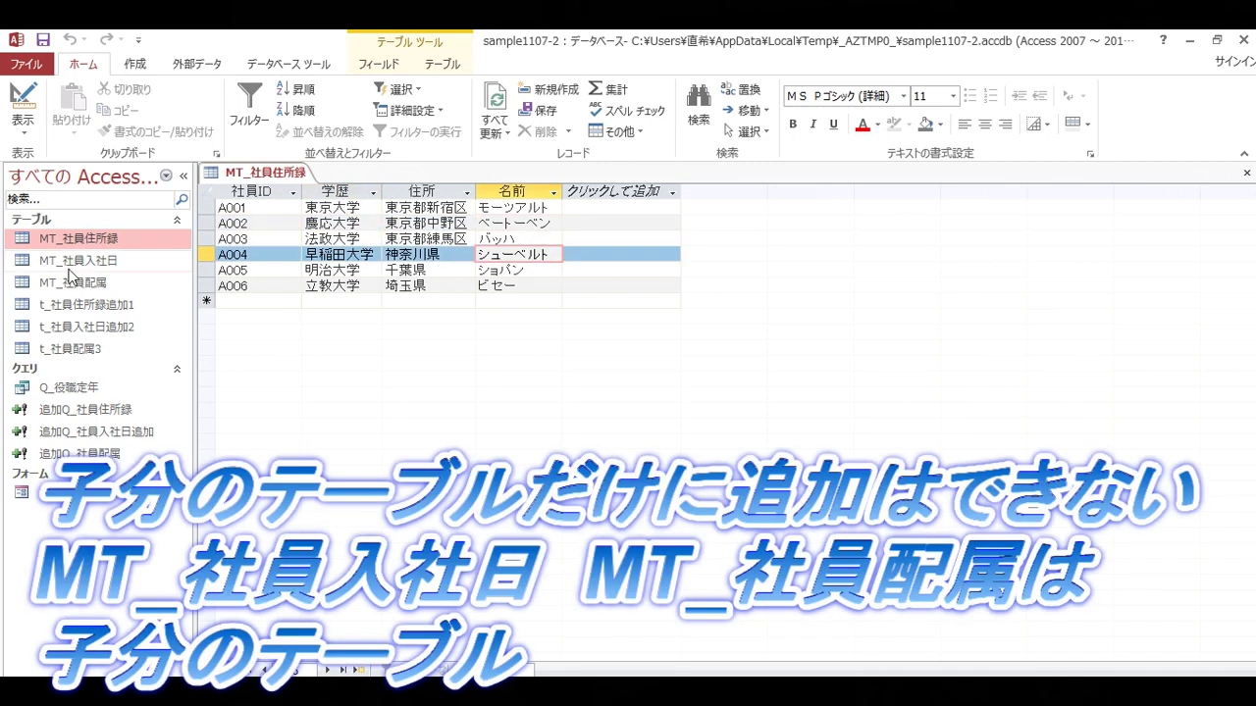
pyautogui.click(67, 266)
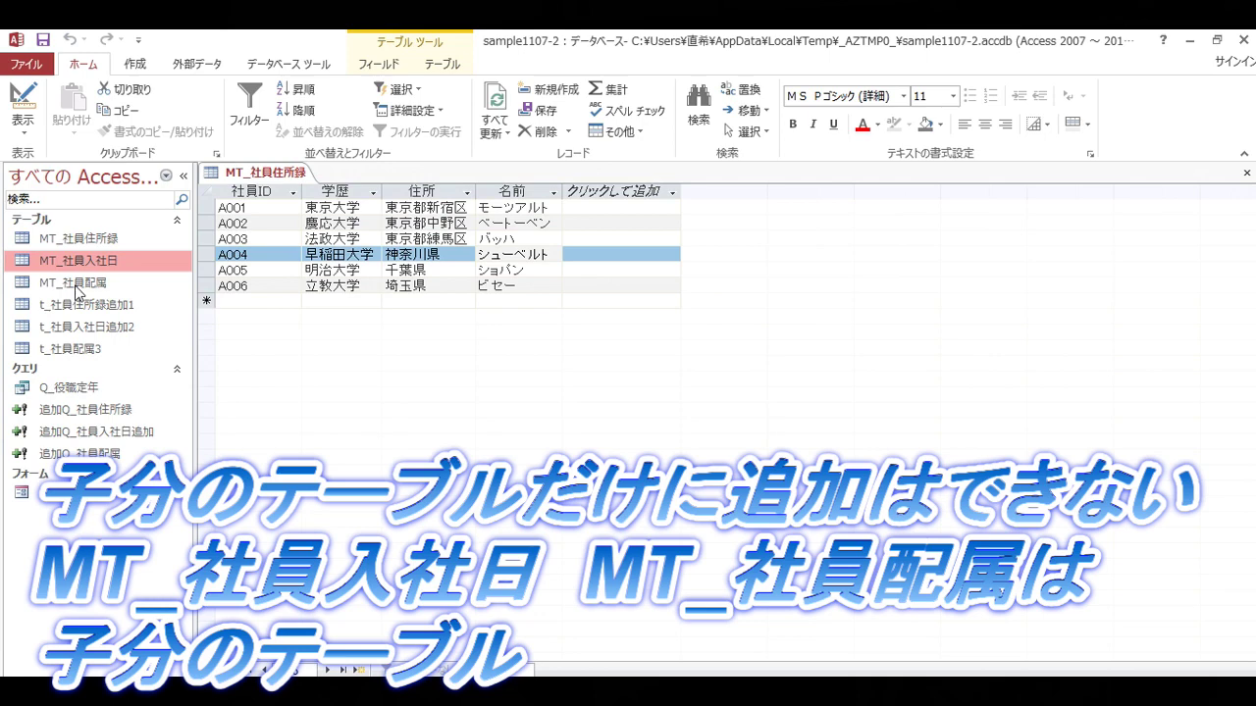
pyautogui.click(1246, 172)
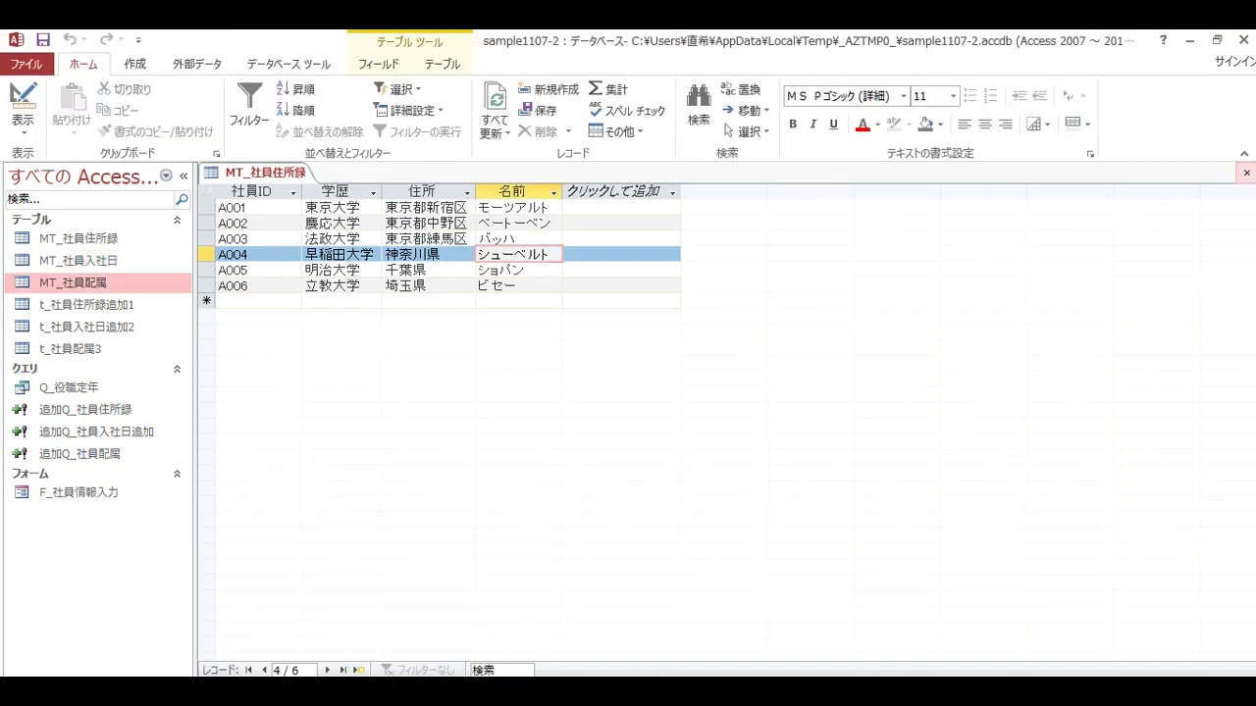
pyautogui.click(1246, 173)
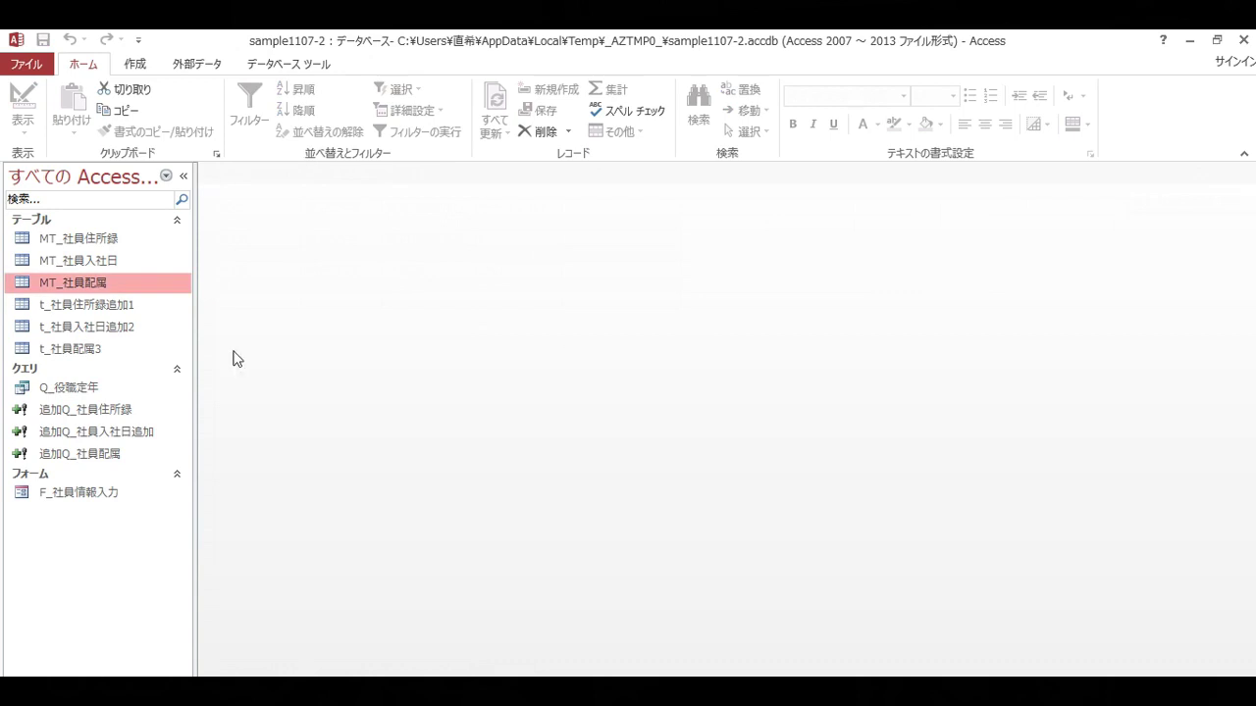
# Step: Open staging tables t_社員住所録追加1, t_社員入社日追加2 and t_社員配属3 to review A007–A015
pyautogui.click(96, 307)
pyautogui.doubleClick(96, 312)
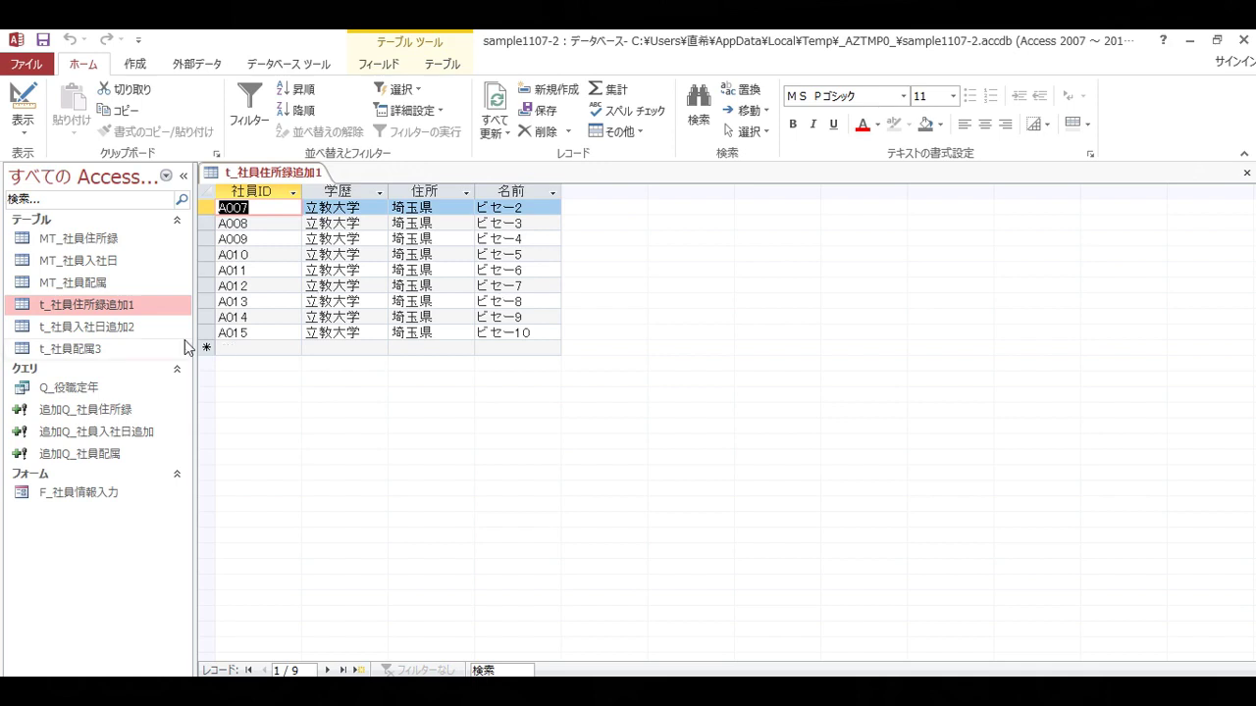
pyautogui.doubleClick(125, 332)
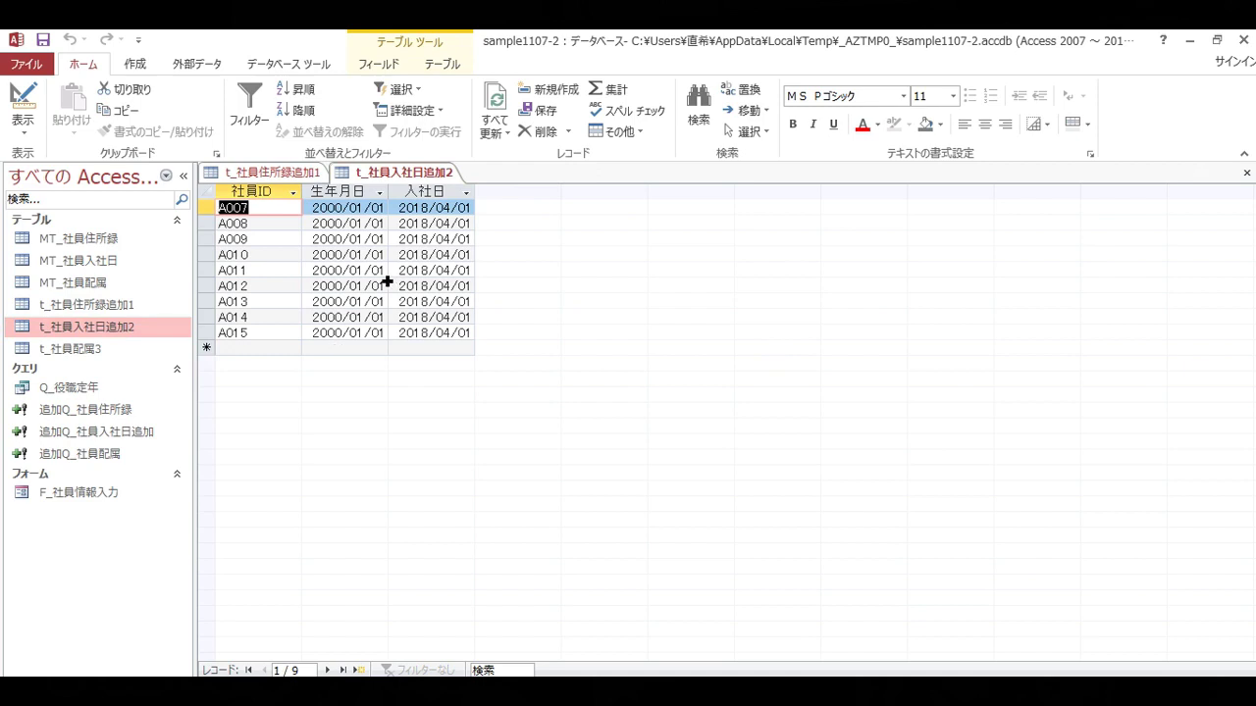
pyautogui.click(78, 349)
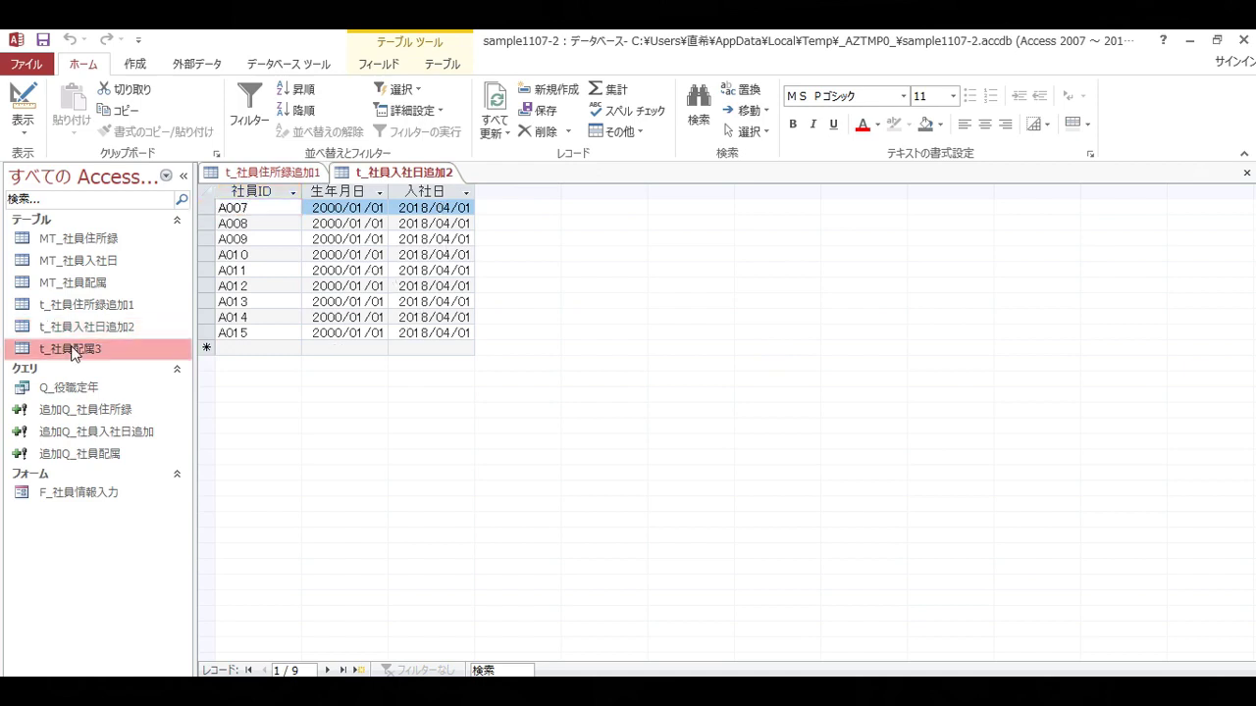
pyautogui.press('Return')
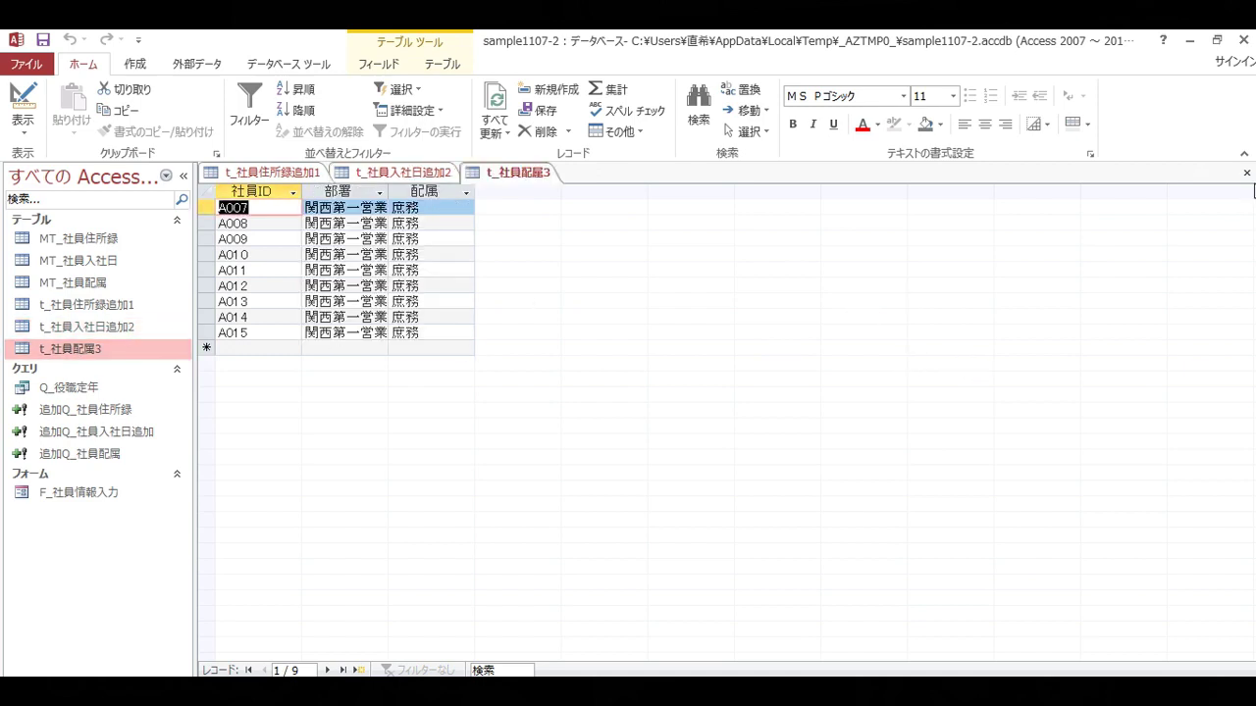
# Step: Close the three staging tables and look over the three 追加Q append queries
pyautogui.click(1247, 175)
pyautogui.click(1247, 174)
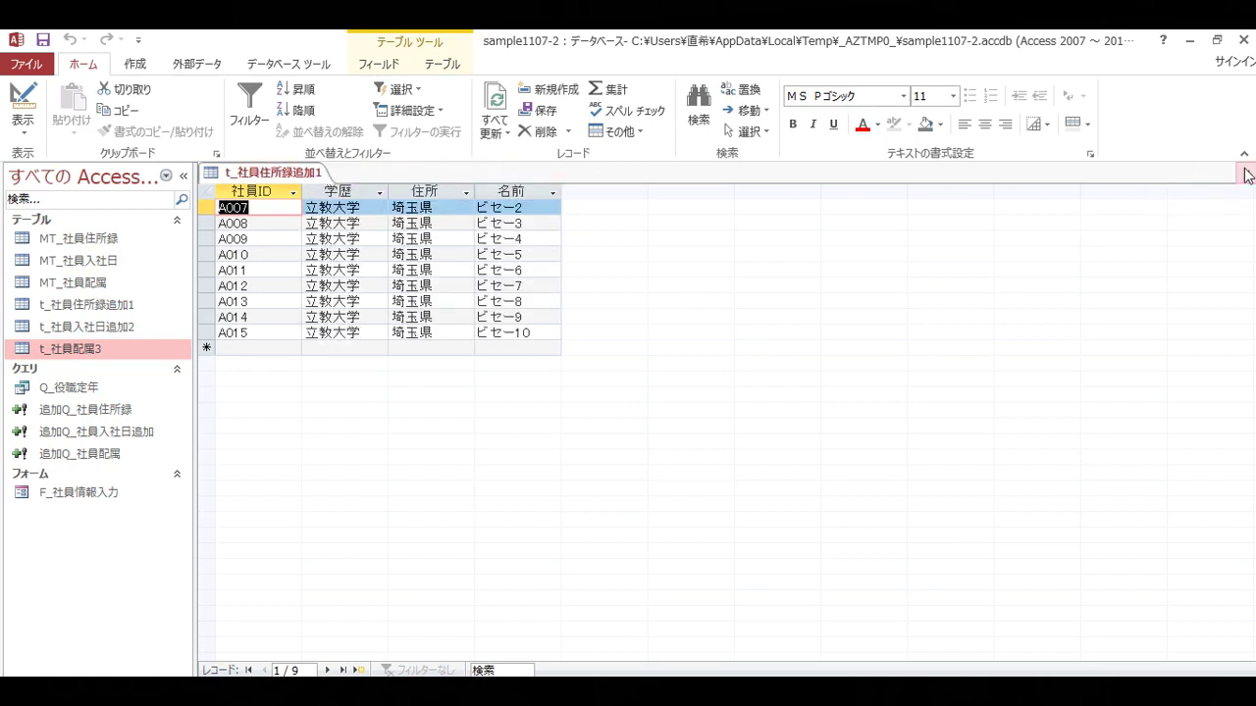
pyautogui.click(1247, 175)
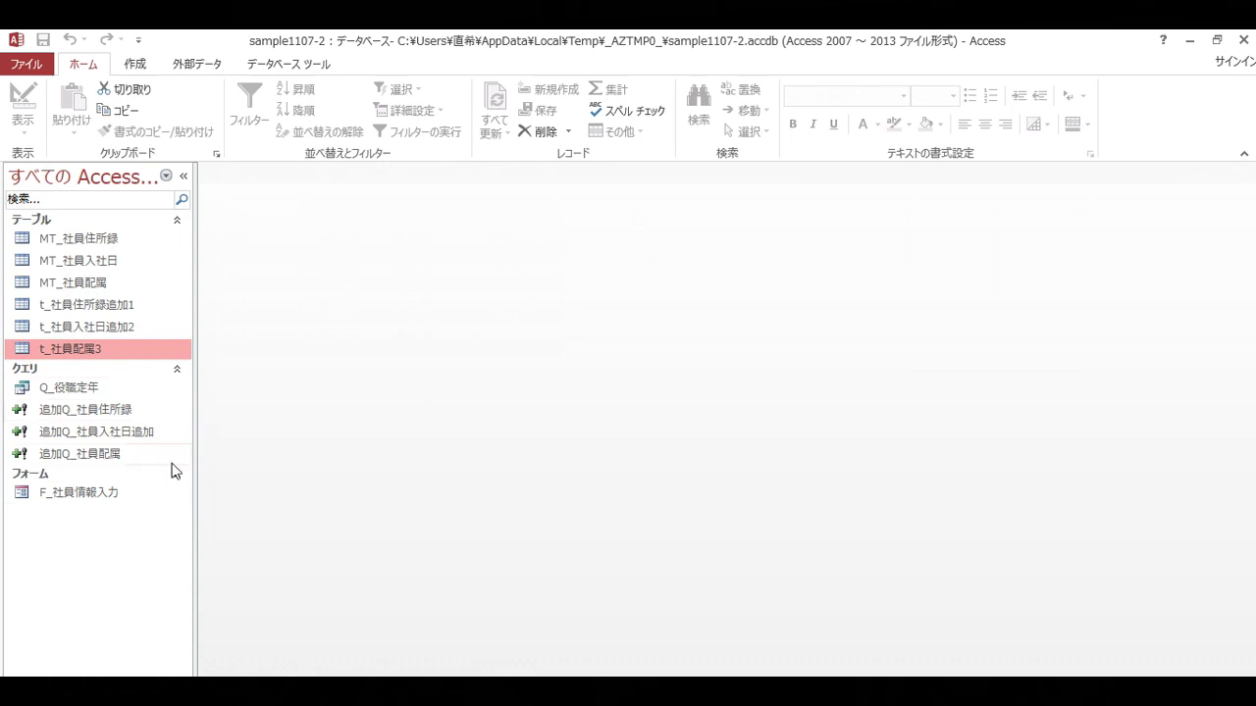
pyautogui.click(90, 417)
pyautogui.click(86, 433)
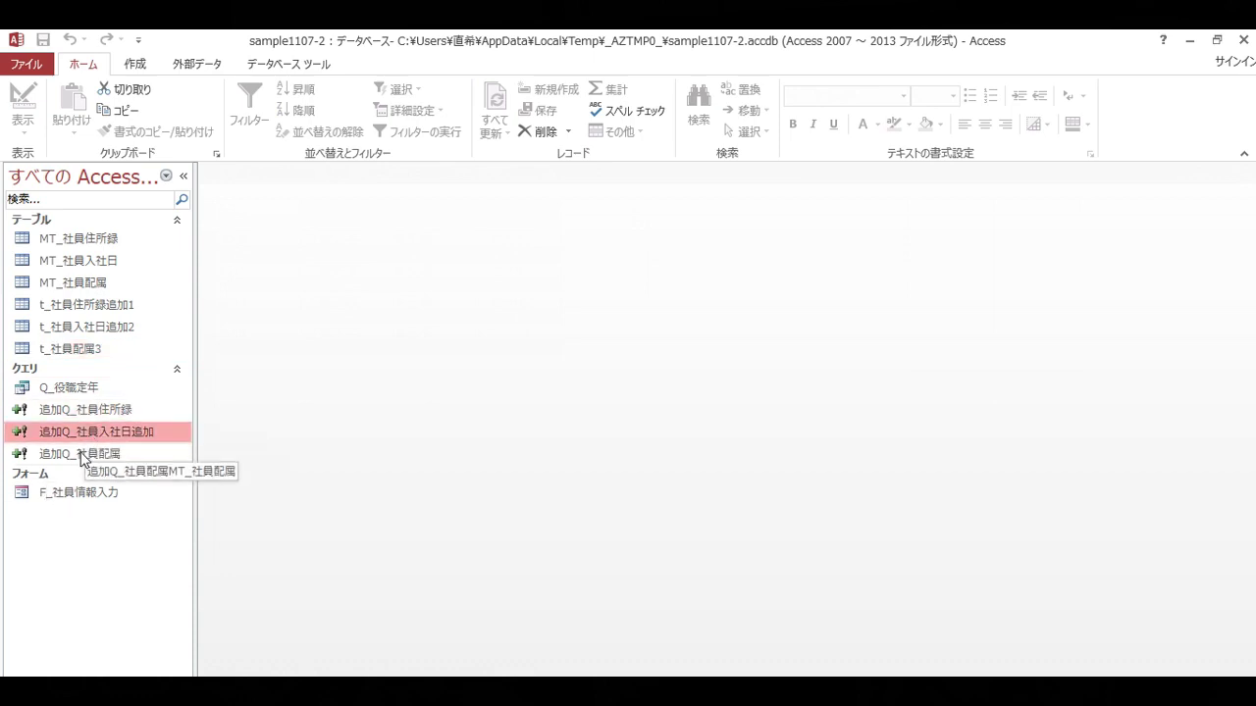
pyautogui.click(80, 456)
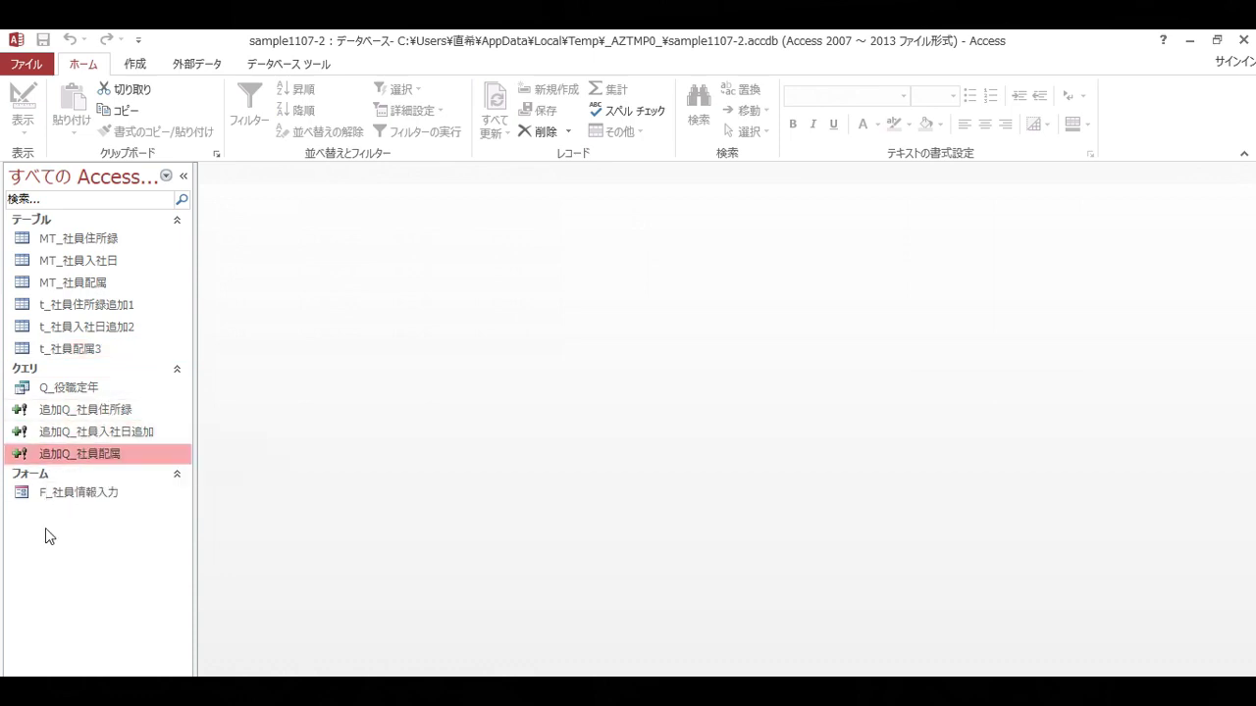
# Step: Open F_社員情報入力 and run クエリから追加, accepting every append confirmation
pyautogui.doubleClick(61, 495)
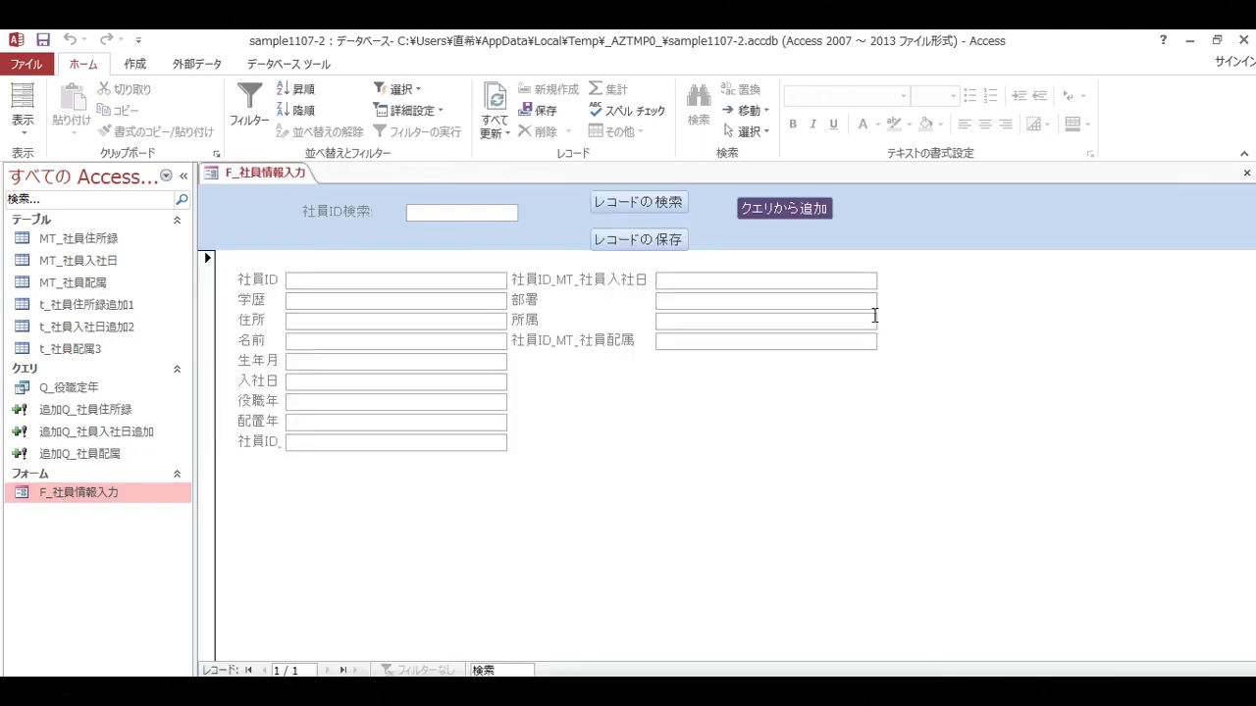
pyautogui.click(792, 209)
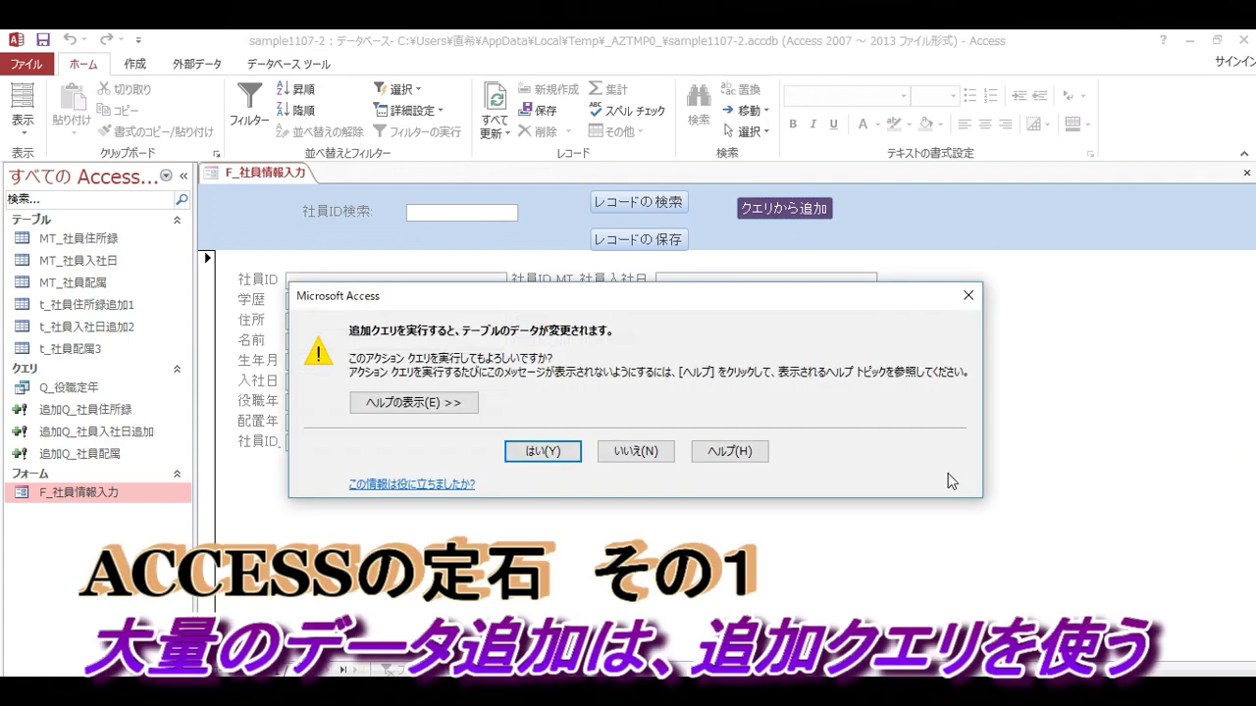
pyautogui.press('Return')
pyautogui.press('Return')
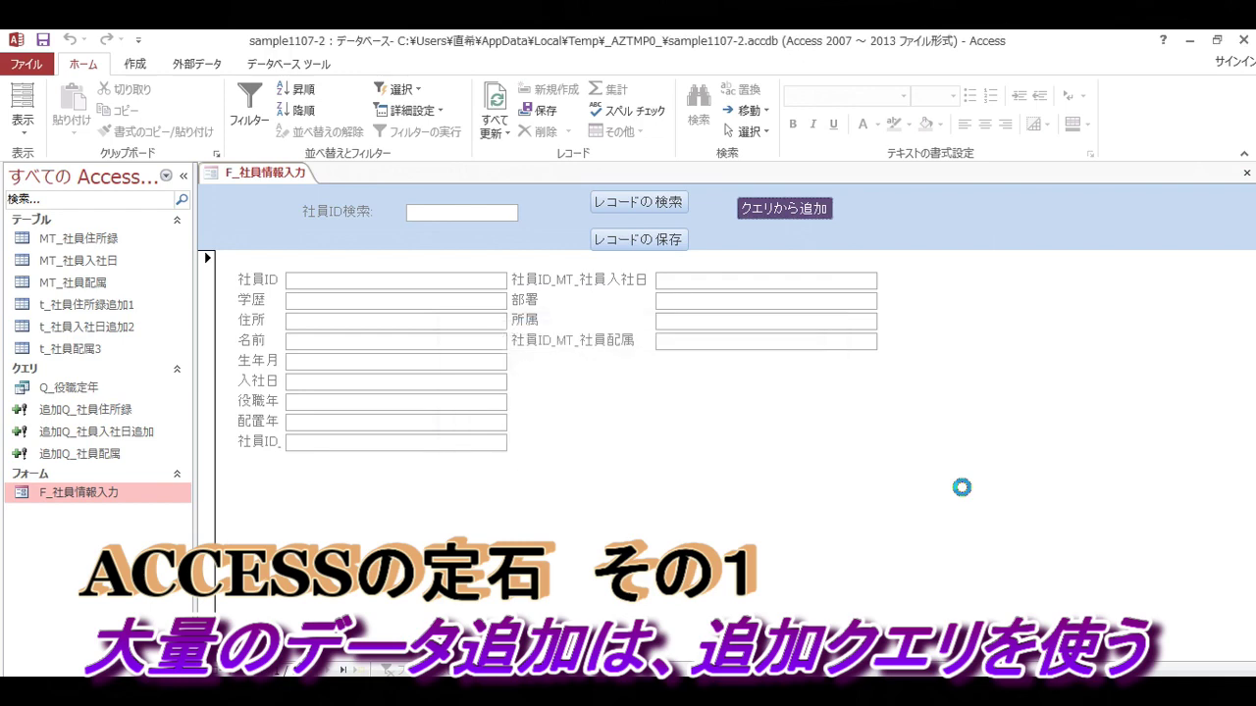
pyautogui.press('Return')
pyautogui.press('Return')
pyautogui.press('Return')
pyautogui.press('Return')
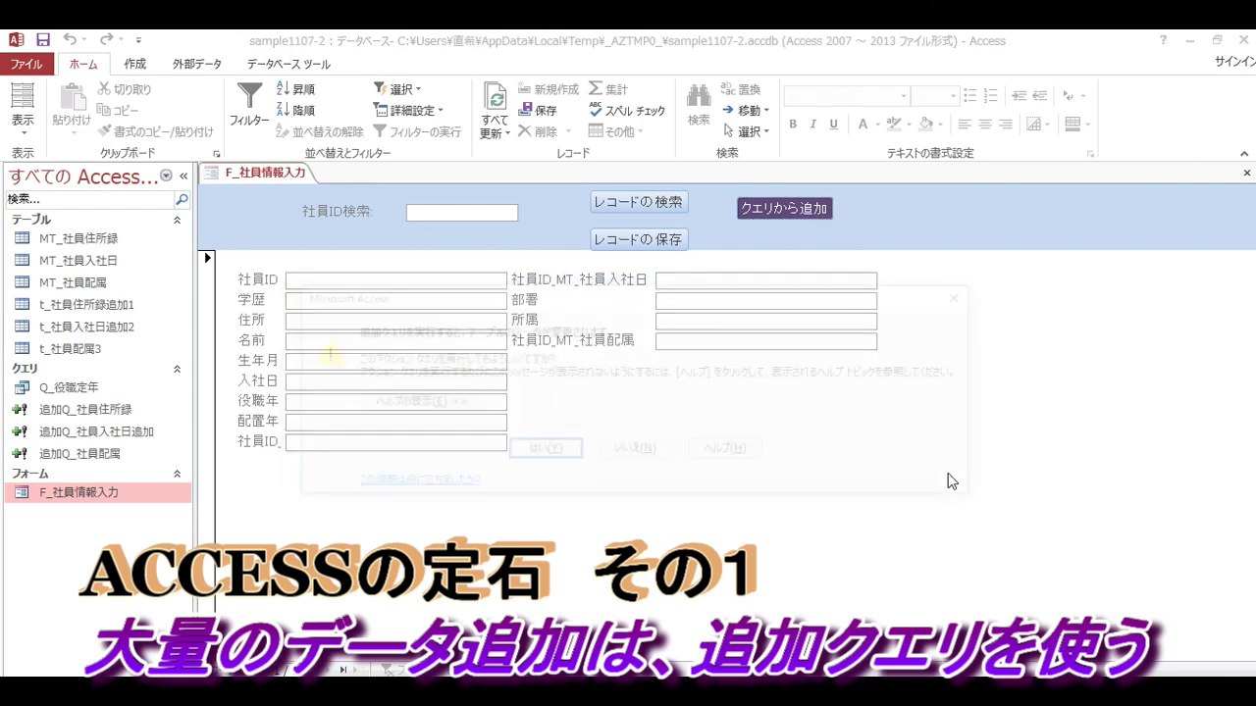
pyautogui.press('Return')
pyautogui.press('Return')
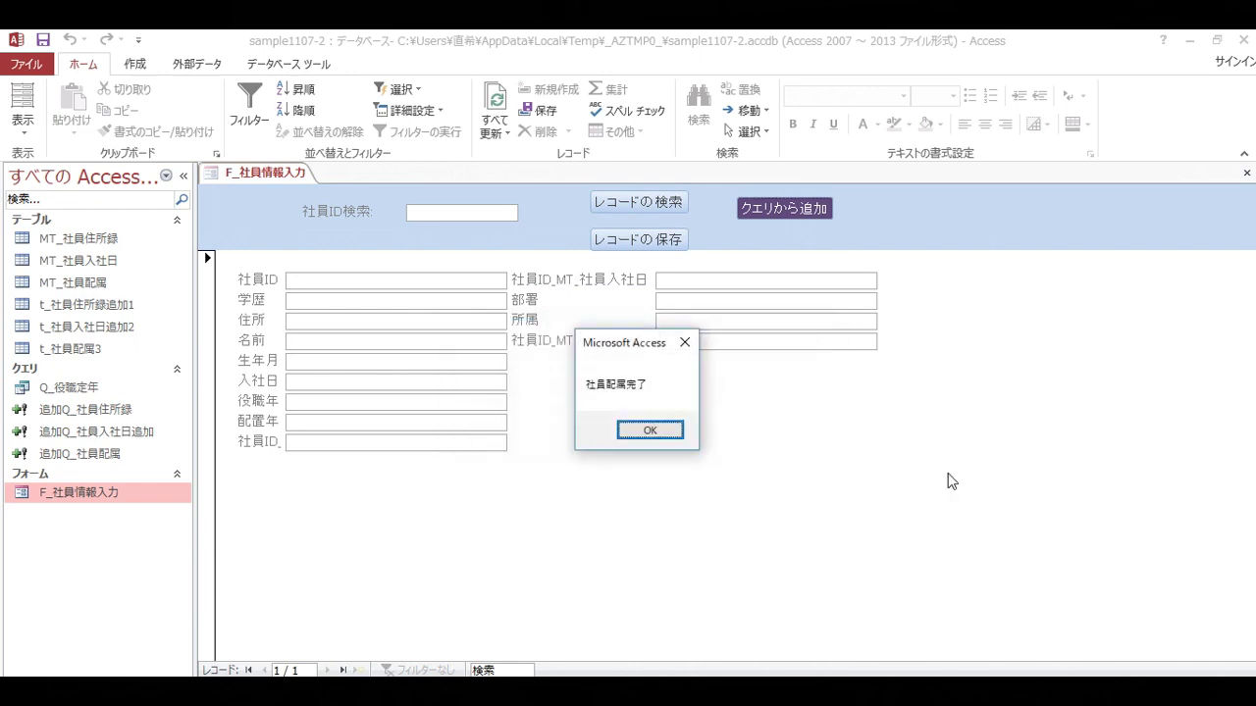
pyautogui.press('Return')
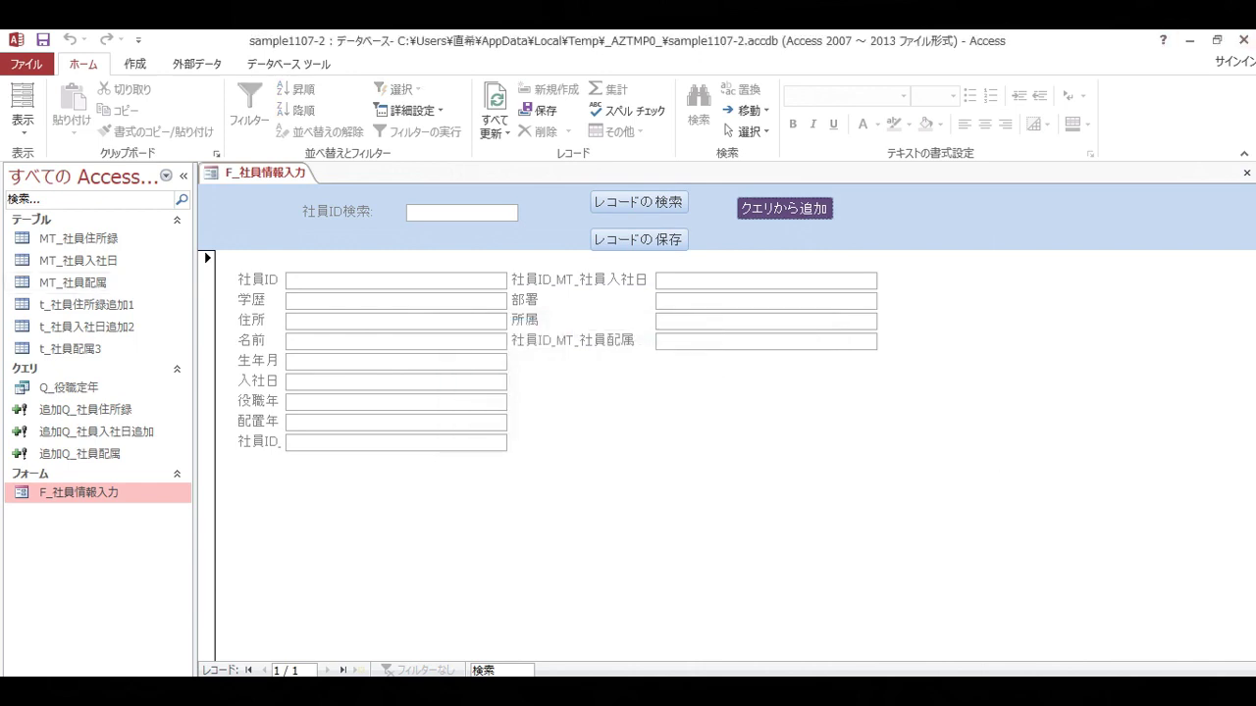
# Step: Check MT_社員住所録, MT_社員入社日 and MT_社員配属 for the appended rows, then reopen MT_社員住所録
pyautogui.doubleClick(78, 238)
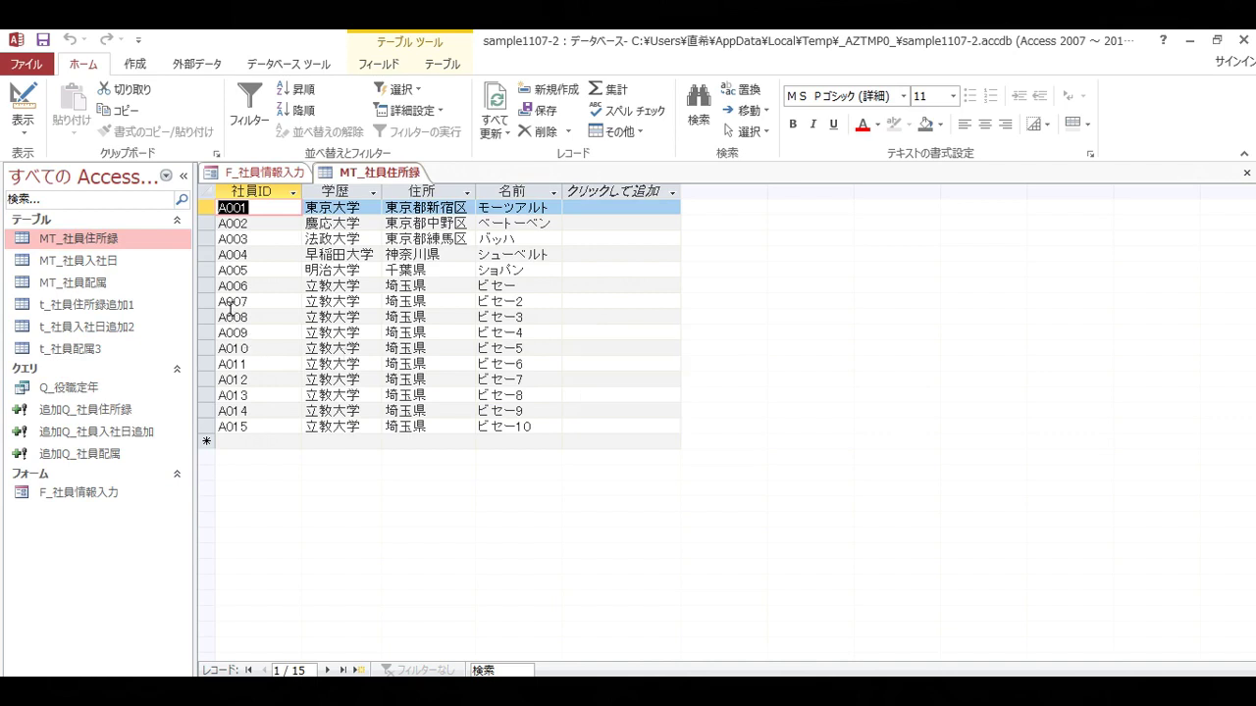
pyautogui.click(79, 260)
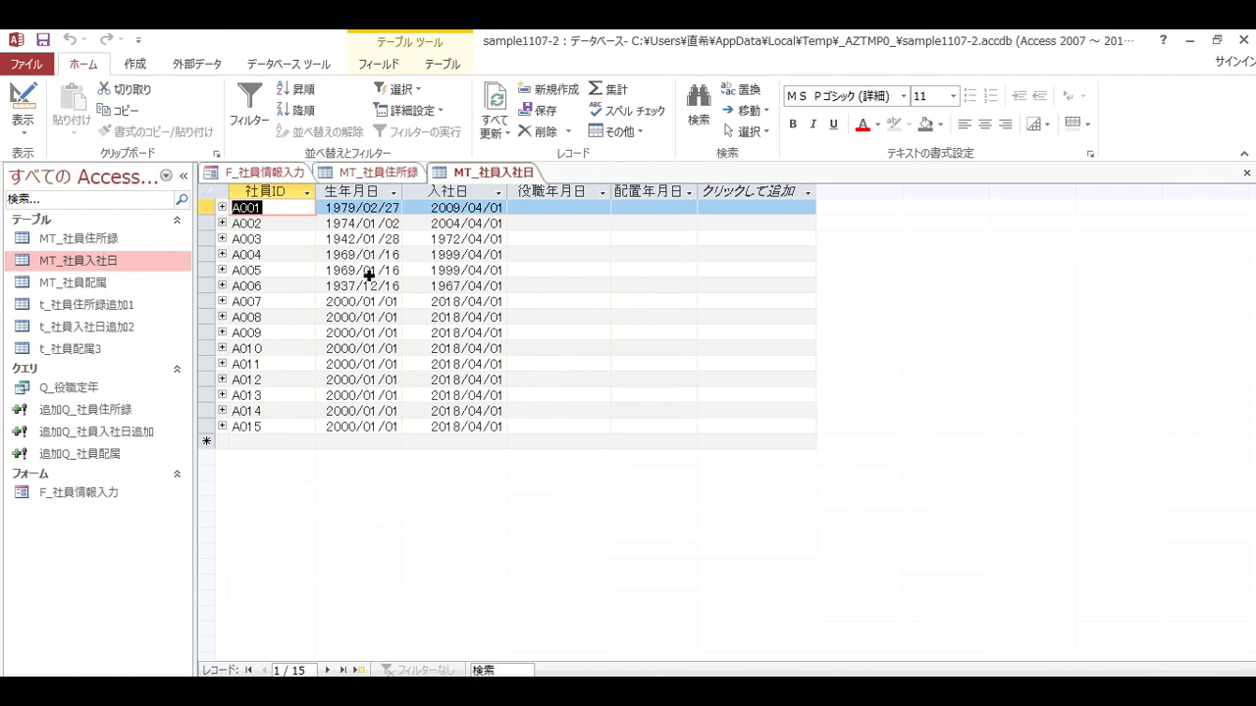
pyautogui.doubleClick(91, 285)
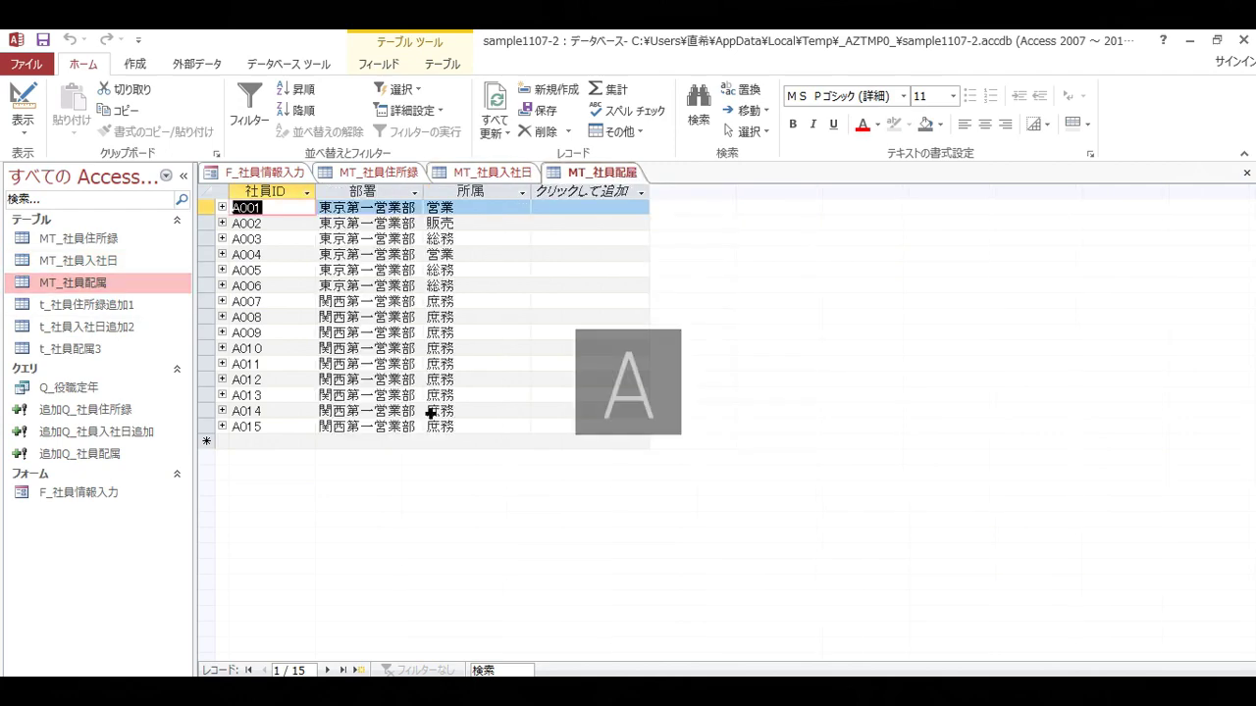
pyautogui.click(1246, 173)
pyautogui.click(1246, 173)
pyautogui.click(1247, 174)
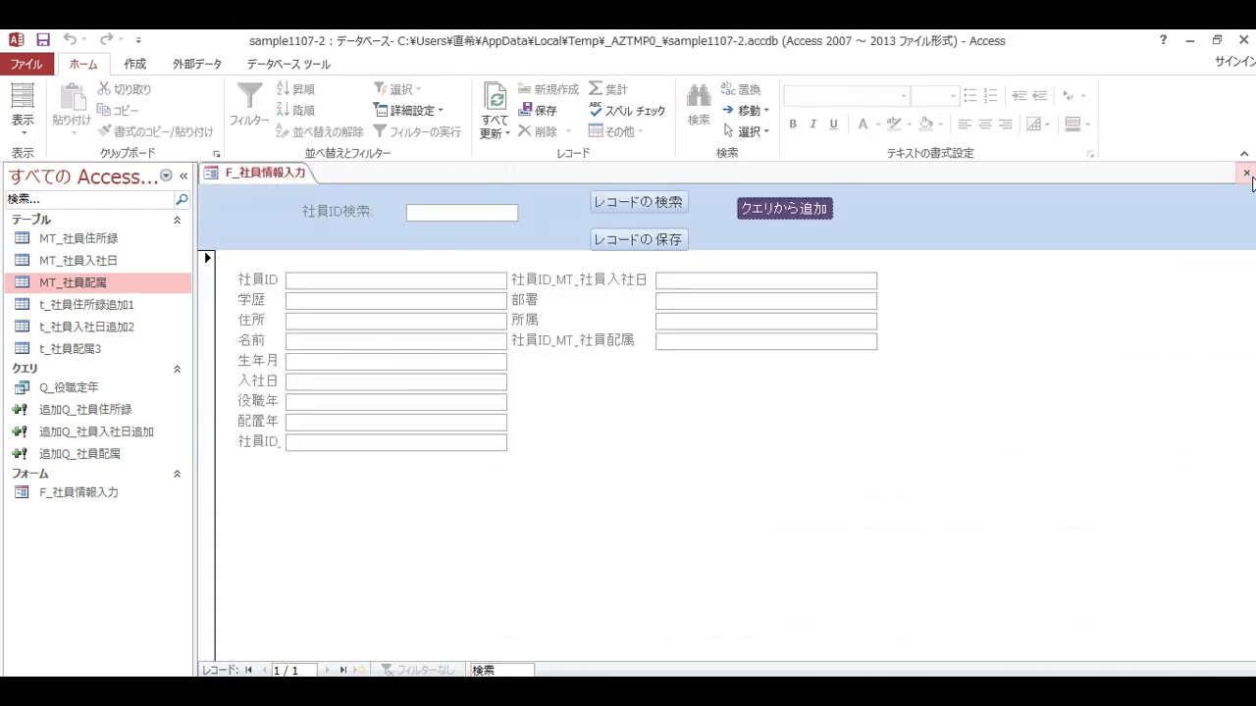
pyautogui.doubleClick(157, 237)
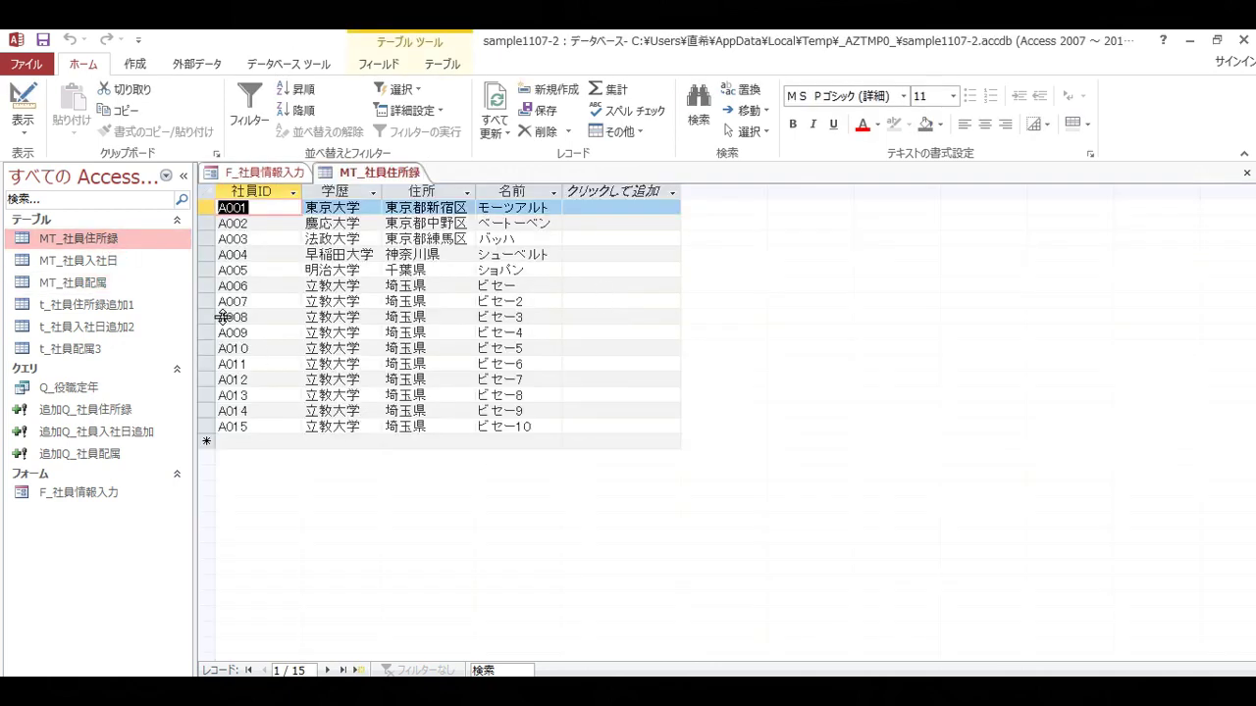
# Step: Delete A007–A015 with related records, then open MT_社員入社日 and MT_社員配属 to verify
pyautogui.click(222, 287)
pyautogui.moveTo(208, 301); pyautogui.dragTo(224, 450)
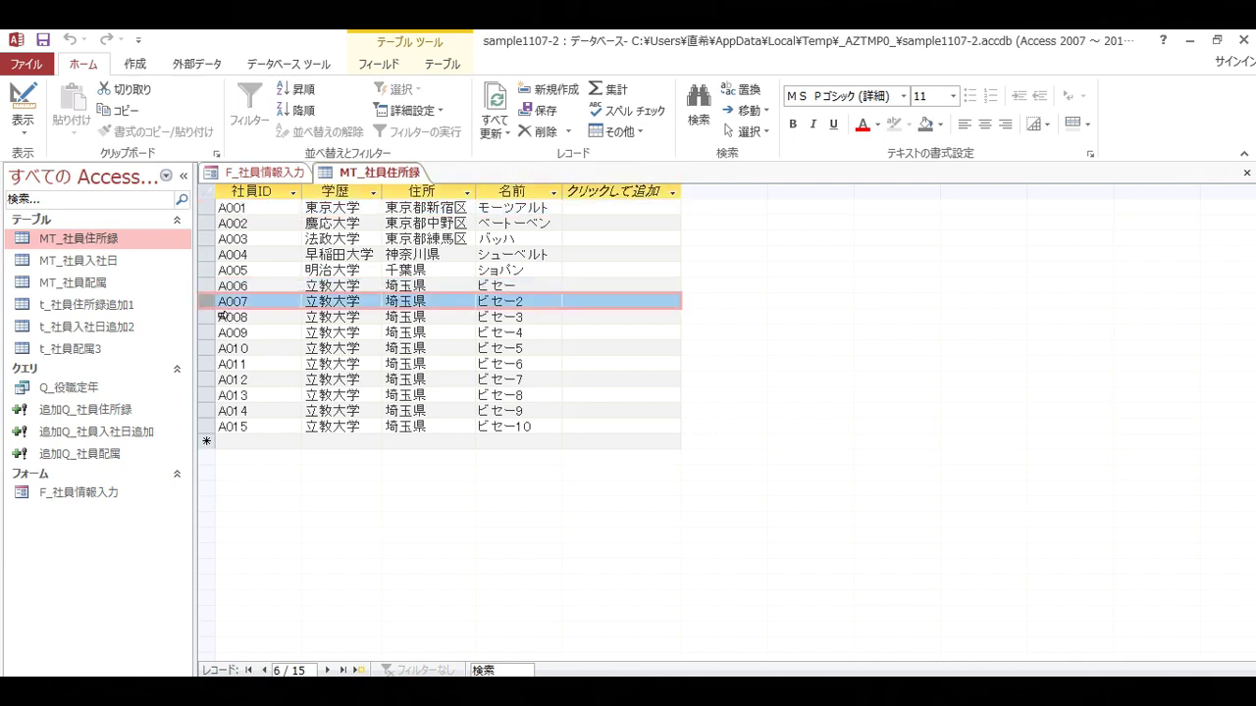
pyautogui.rightClick(199, 399)
pyautogui.click(240, 432)
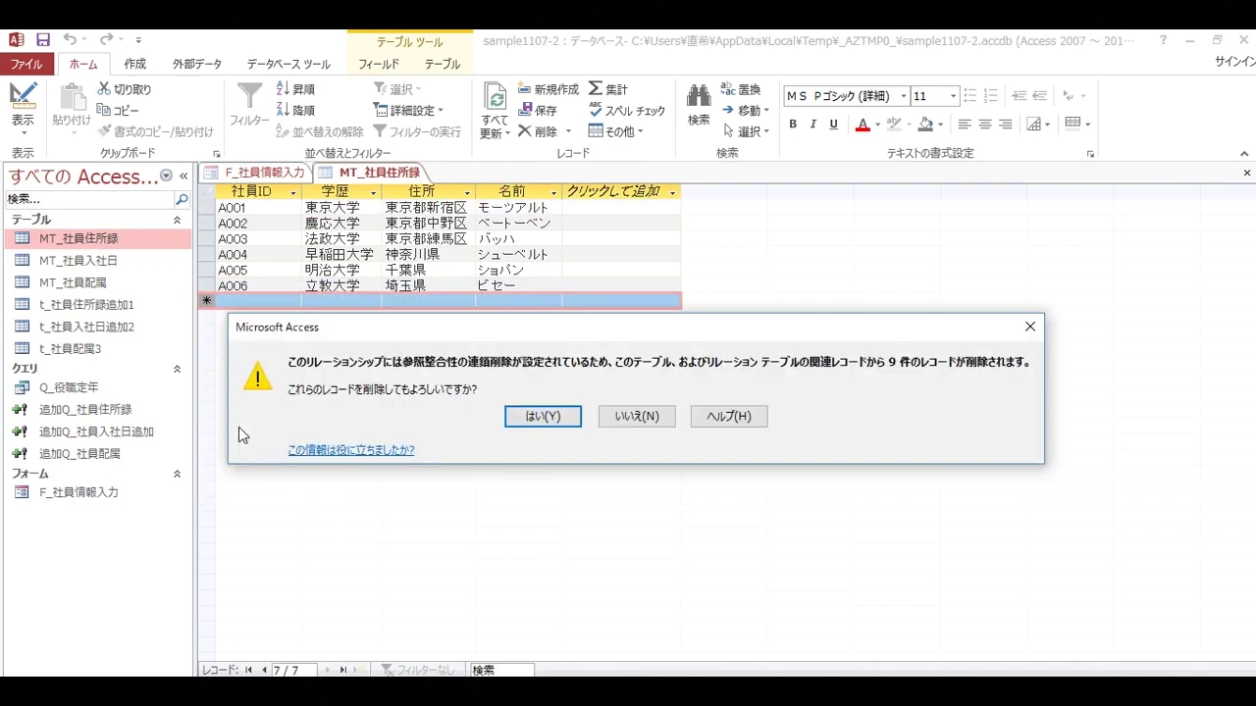
pyautogui.click(543, 418)
pyautogui.doubleClick(79, 261)
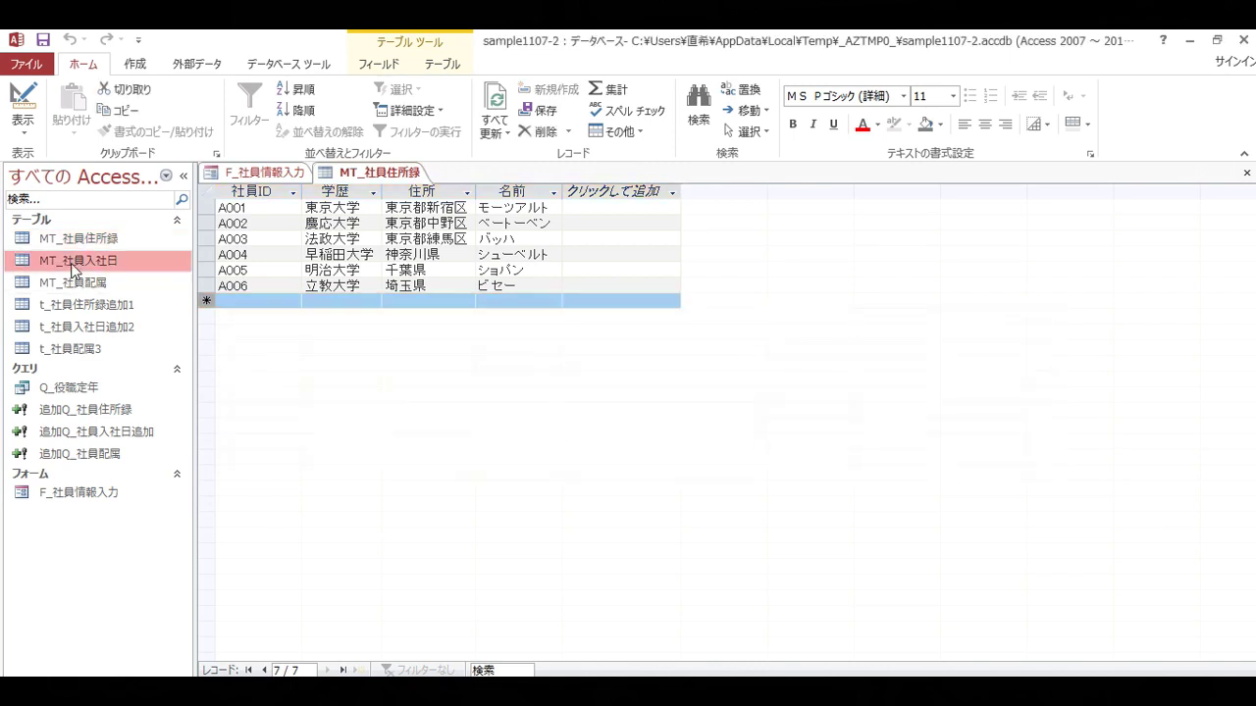
pyautogui.doubleClick(78, 283)
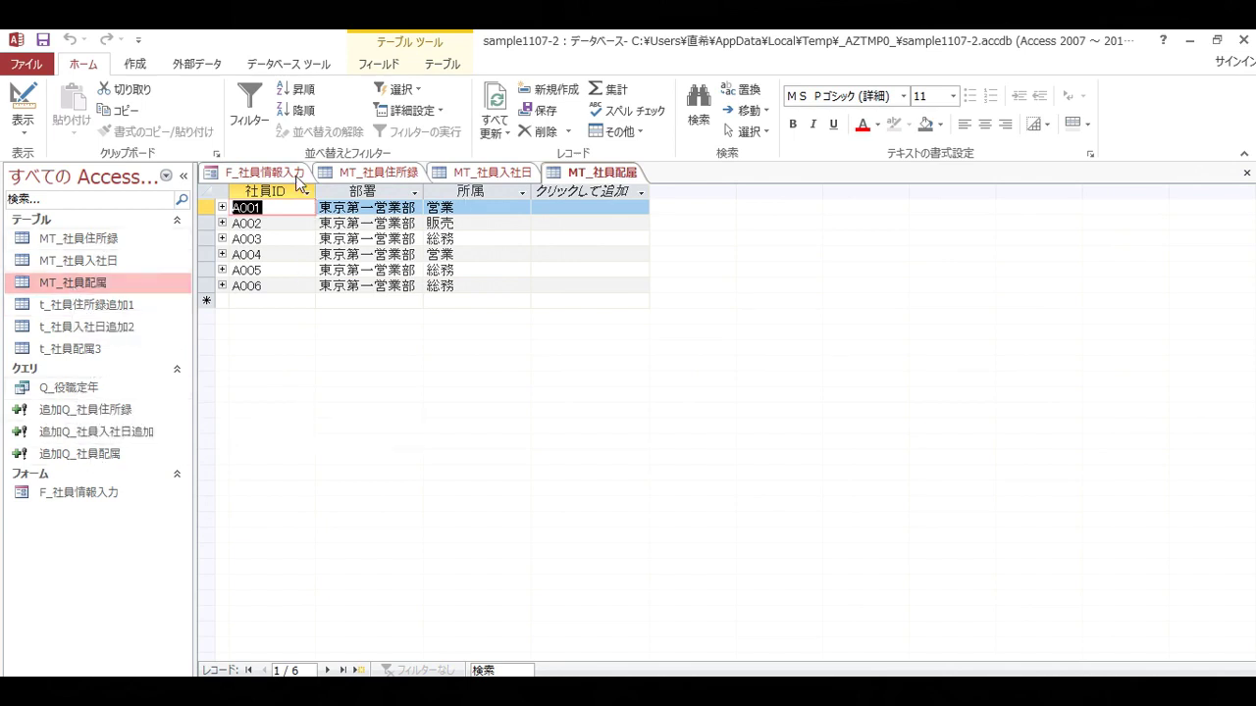
# Step: On the F_社員情報入力 form, rerun クエリから追加 and accept each confirmation and completion message
pyautogui.click(295, 176)
pyautogui.click(810, 210)
pyautogui.press('Return')
pyautogui.press('Return')
pyautogui.press('Return')
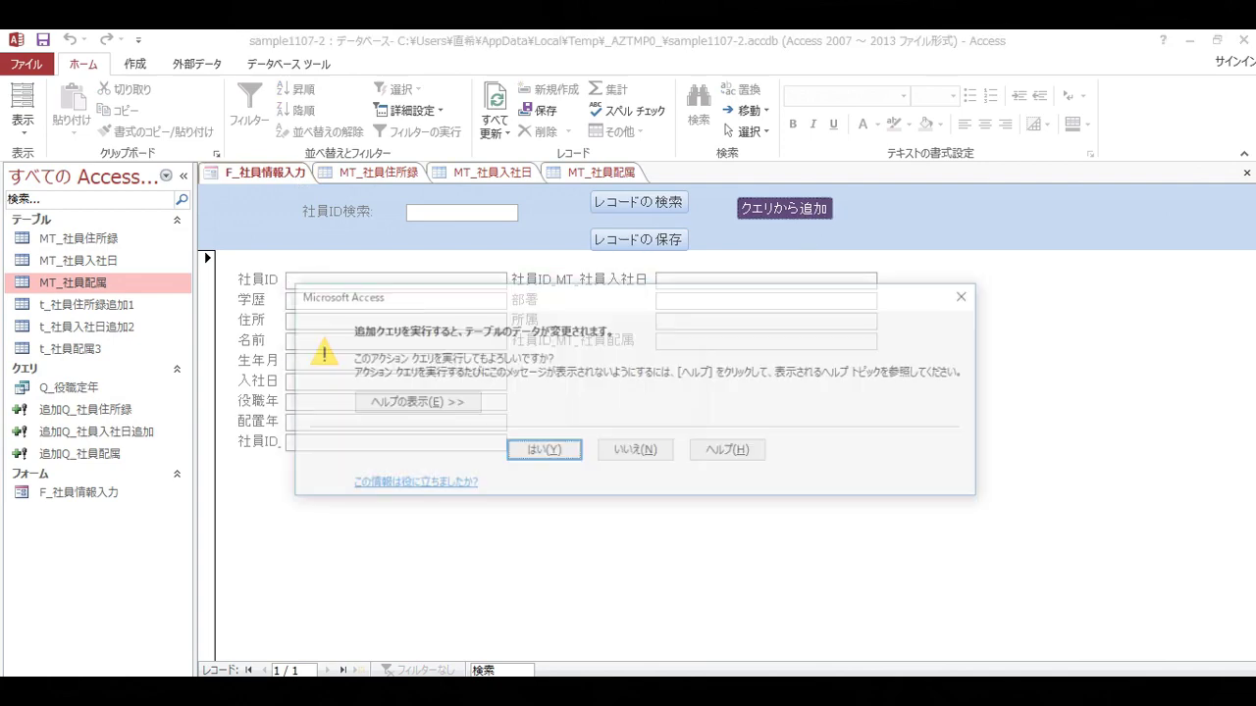
pyautogui.press('Return')
pyautogui.press('Return')
pyautogui.press('Return')
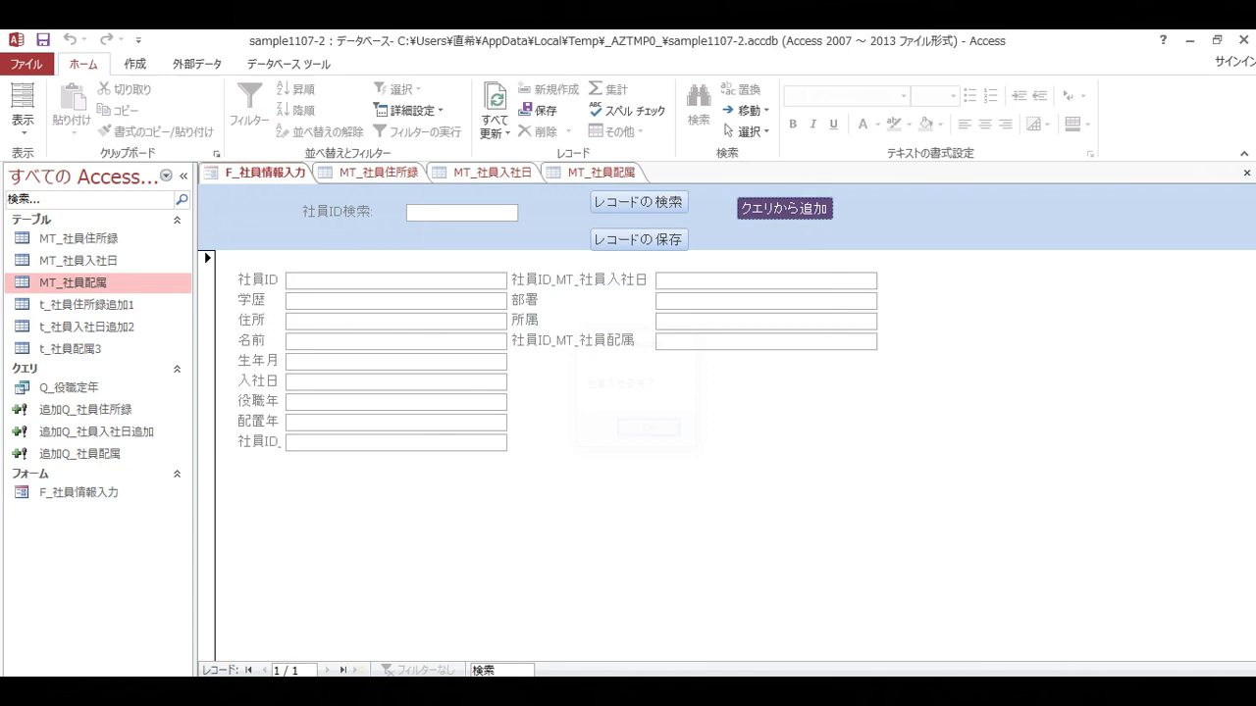
pyautogui.press('Return')
pyautogui.press('Return')
# Step: Switch F_社員情報入力 to Design View and open the クエリから追加 button's クリック時 event code
pyautogui.rightClick(1156, 519)
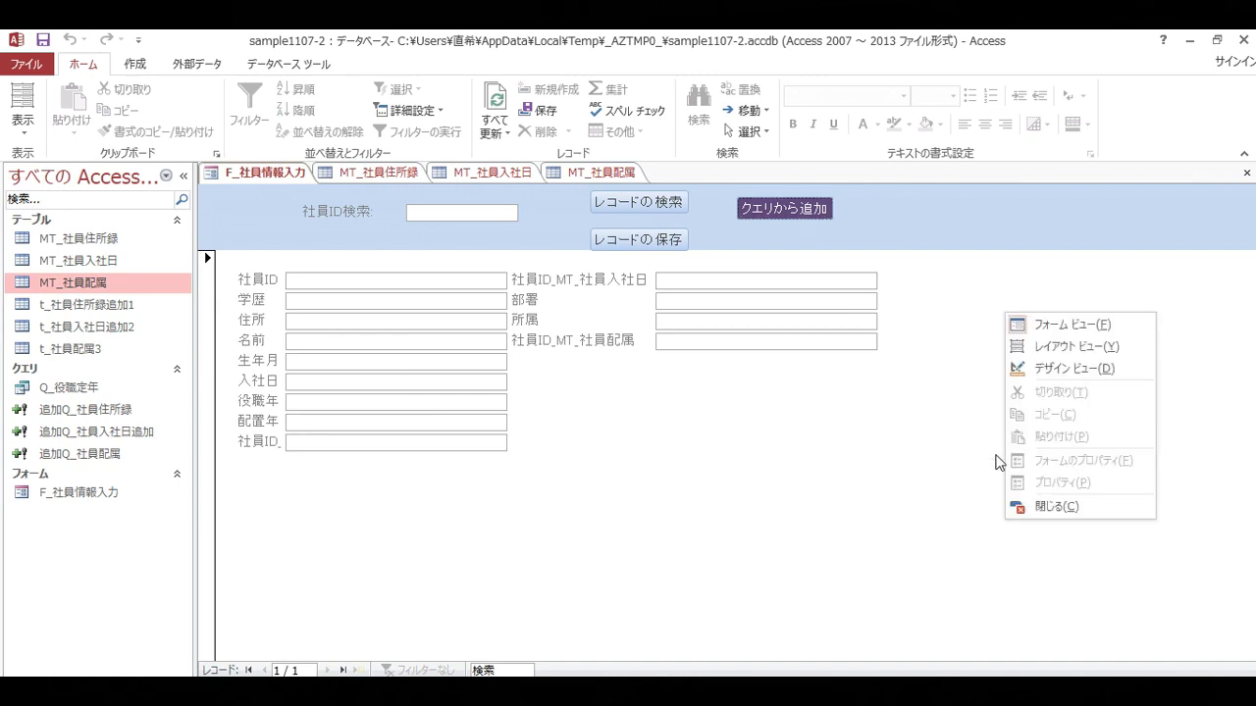
pyautogui.click(1069, 363)
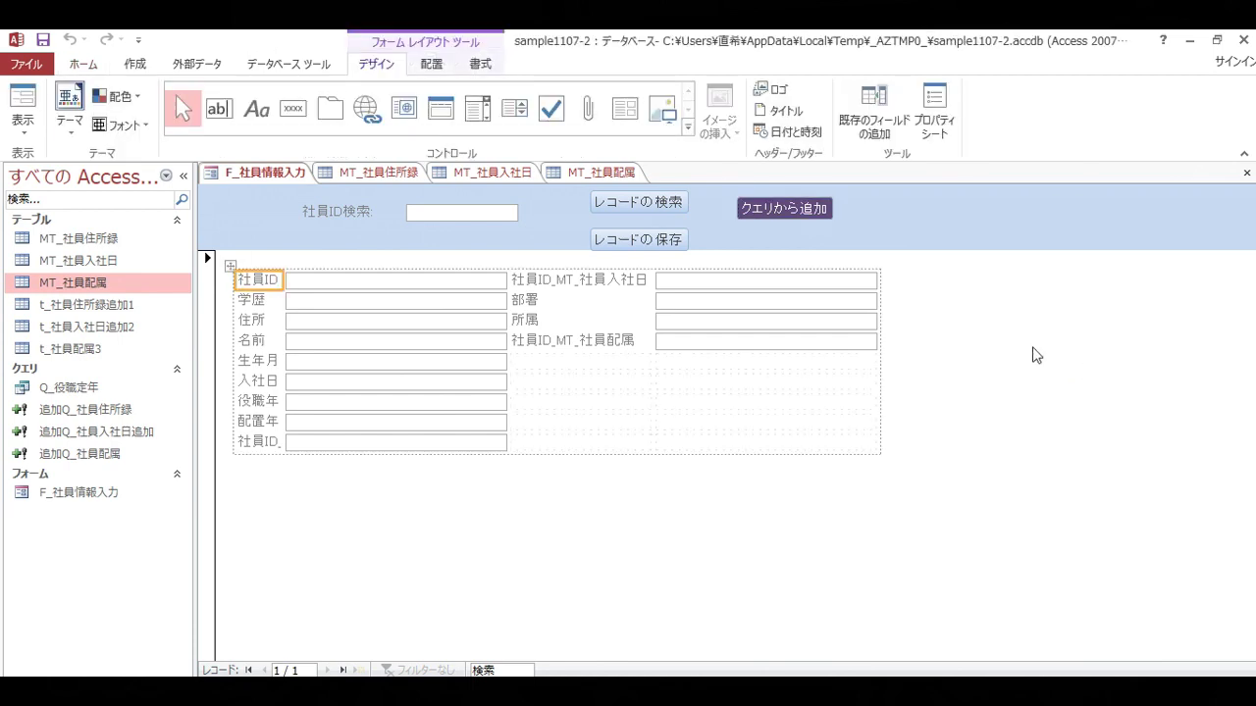
pyautogui.press('F4')
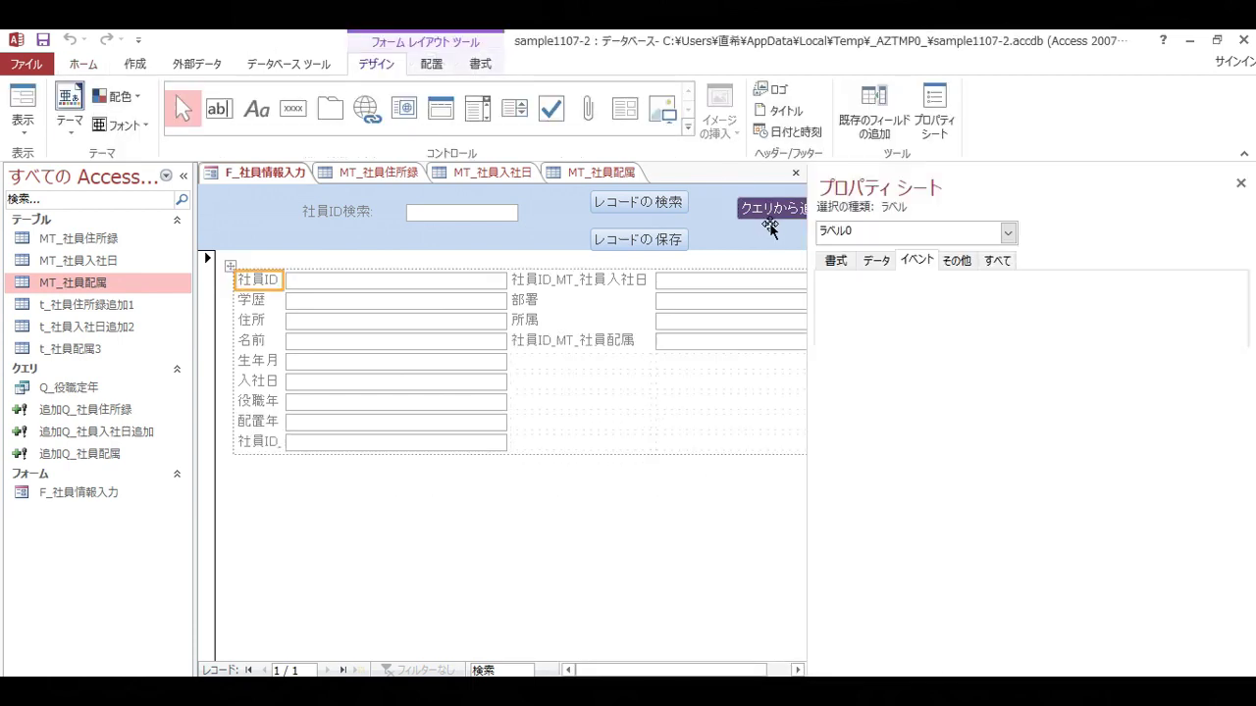
pyautogui.click(770, 227)
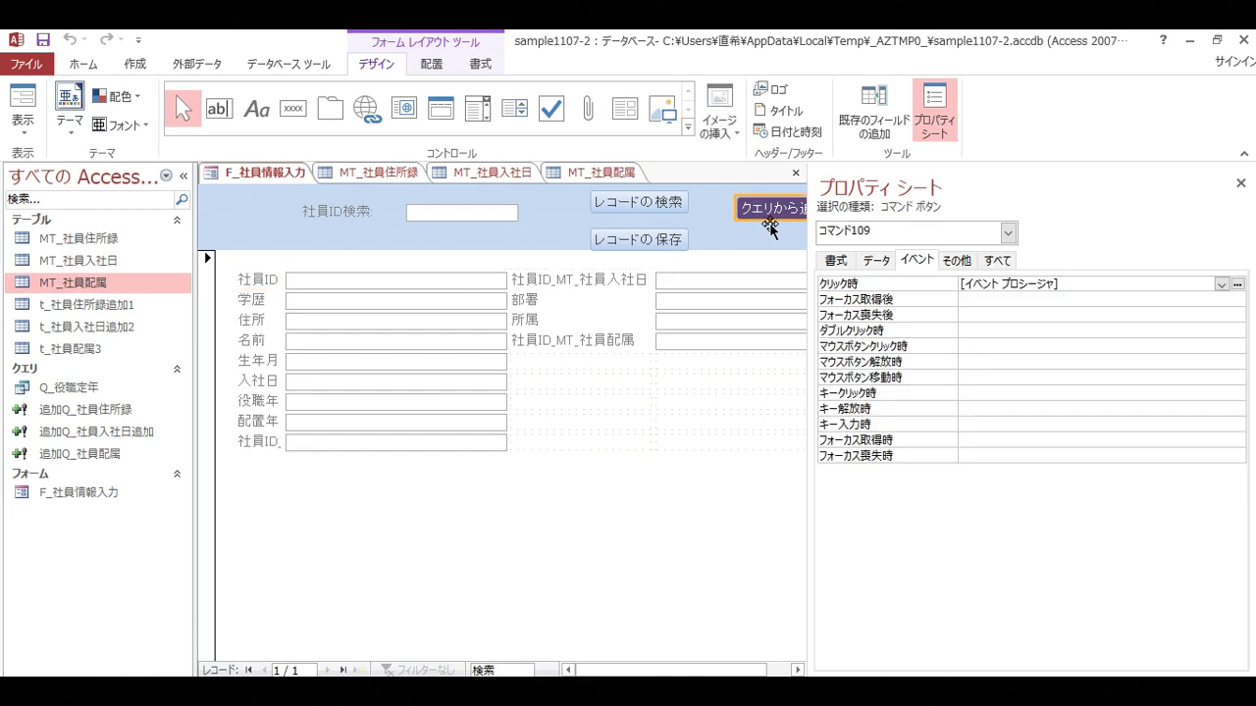
pyautogui.click(1238, 283)
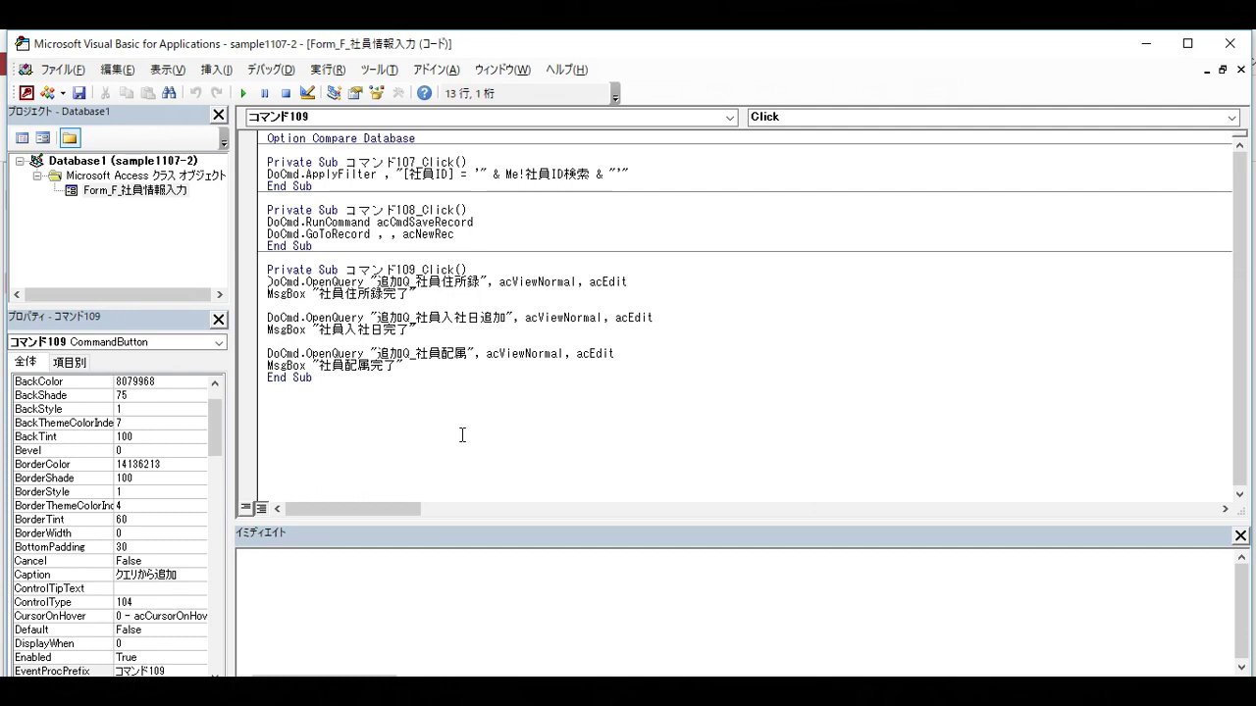
# Step: Insert a blank line at the start of the コマンド109_Click procedure, then close the VBA editor
pyautogui.moveTo(359, 393); pyautogui.dragTo(263, 284)
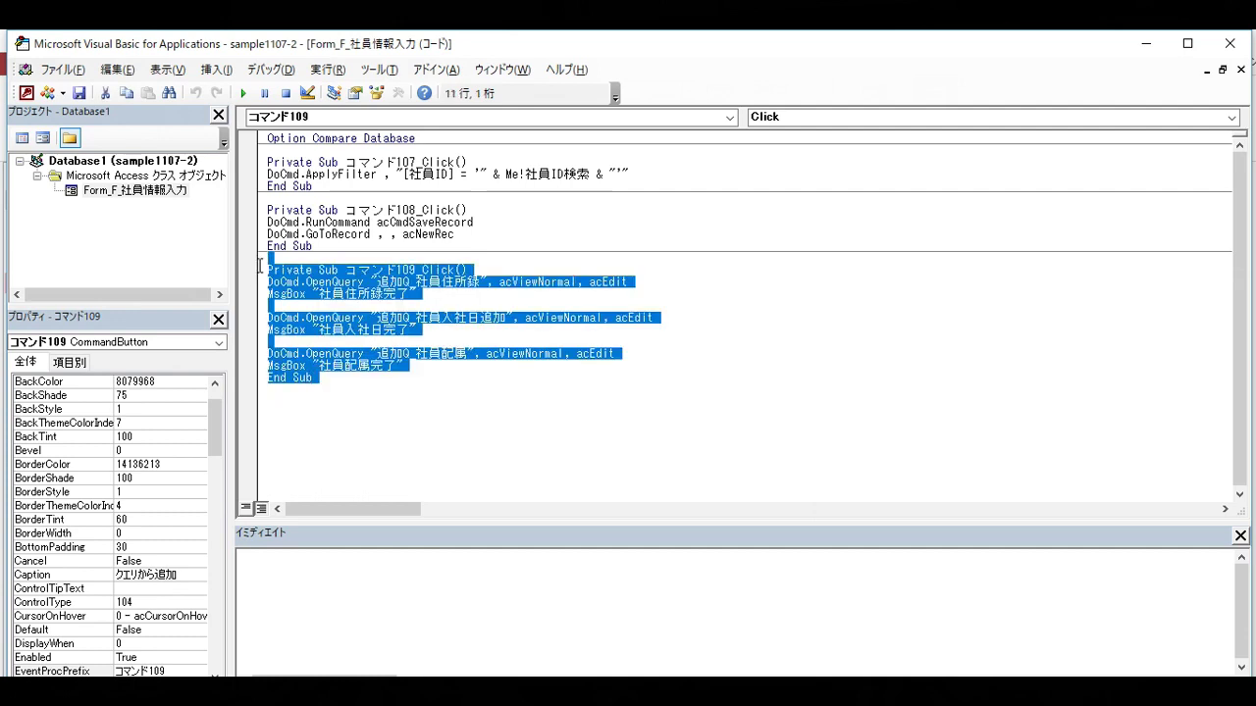
pyautogui.click(460, 390)
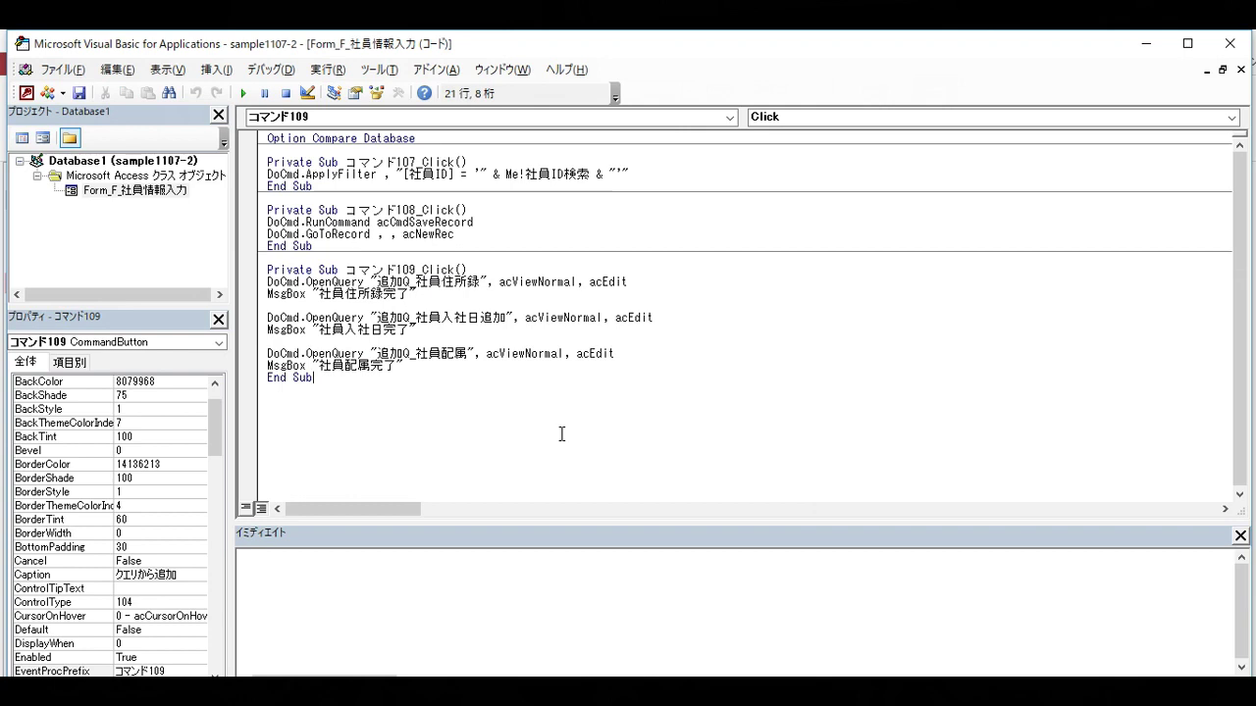
pyautogui.click(514, 272)
pyautogui.press('Return')
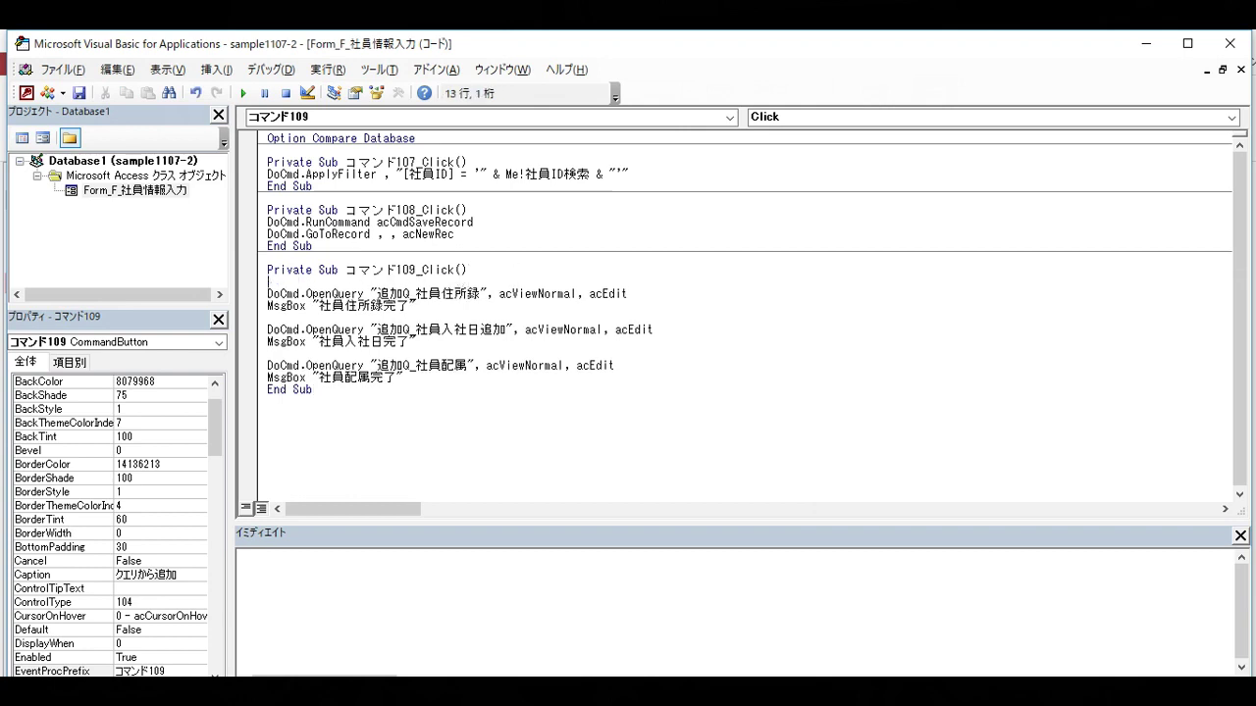
pyautogui.click(555, 348)
pyautogui.click(1230, 43)
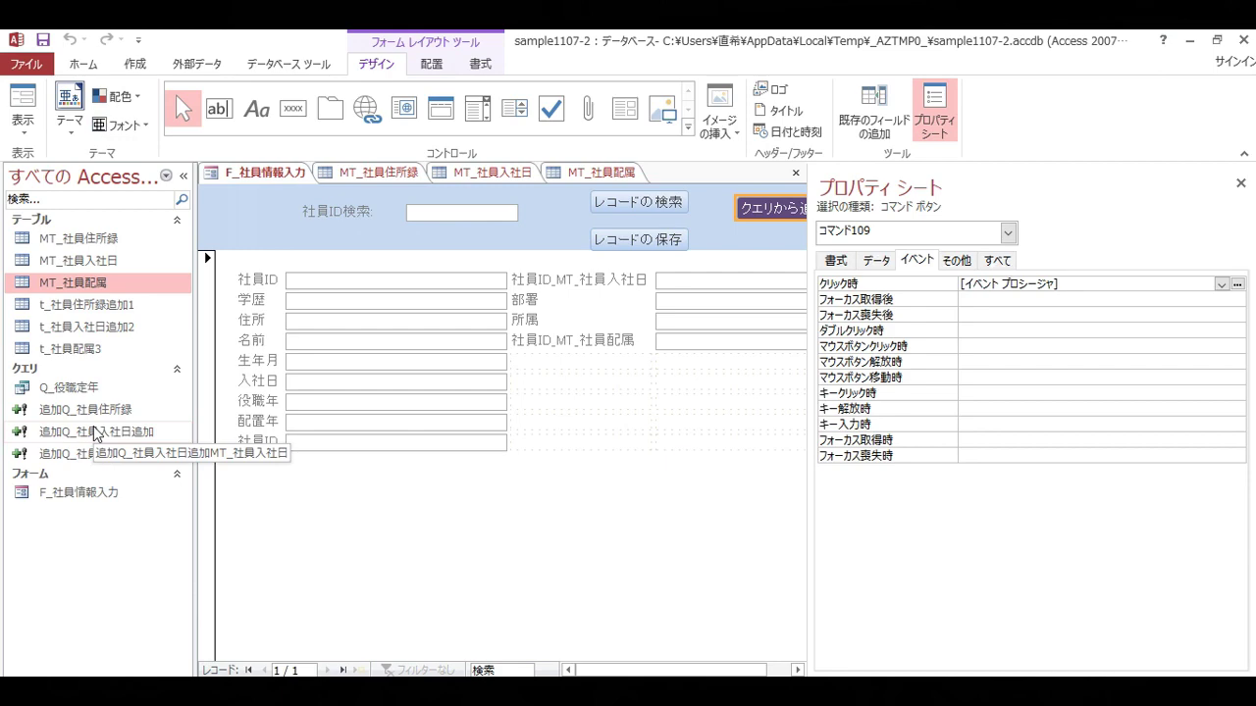
# Step: Review コマンド109_Click's three append-query calls and completion messages, including 追加Q_社員配属, then close the editor
pyautogui.click(1237, 286)
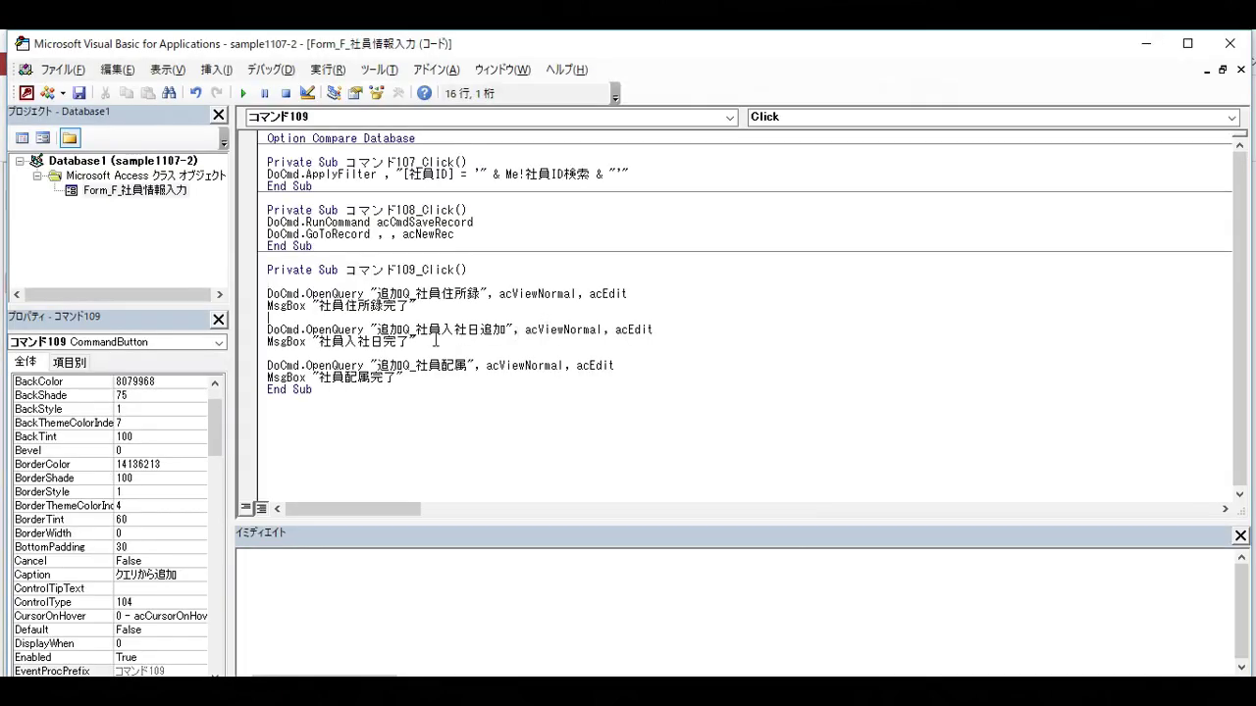
pyautogui.click(442, 294)
pyautogui.click(414, 379)
pyautogui.click(418, 316)
pyautogui.click(420, 331)
pyautogui.click(407, 351)
pyautogui.click(378, 353)
pyautogui.click(371, 365)
pyautogui.click(404, 310)
pyautogui.click(1229, 43)
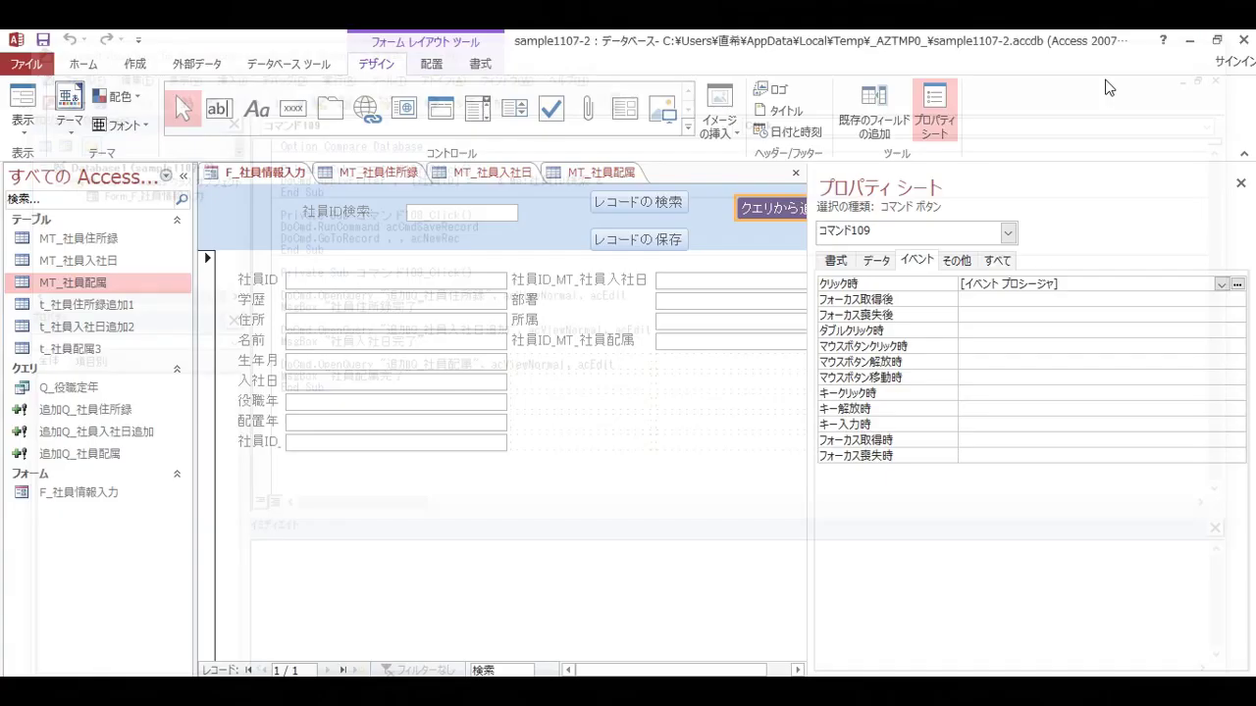
# Step: Hide the property sheet and switch F_社員情報入力 to Form View
pyautogui.click(1240, 183)
pyautogui.rightClick(1102, 210)
pyautogui.click(1126, 213)
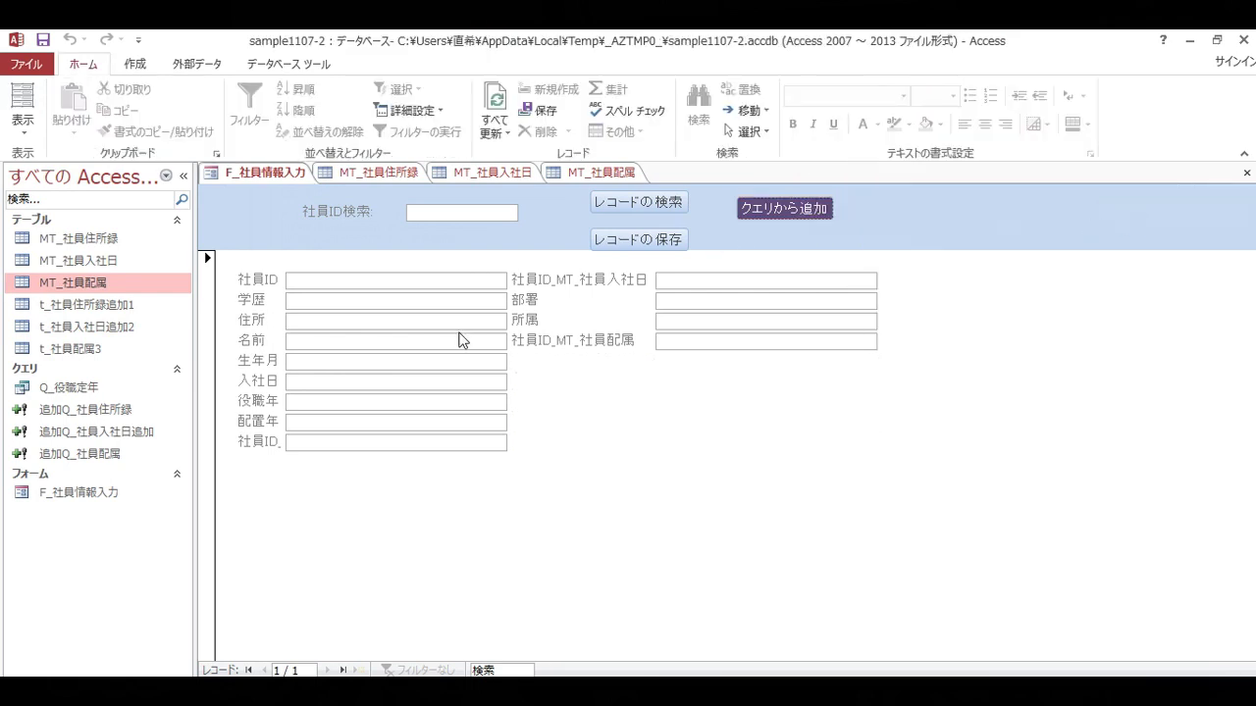
# Step: Enter 社員ID A115 and begin the 学歴 field with 日本 in Japanese input
pyautogui.click(317, 282)
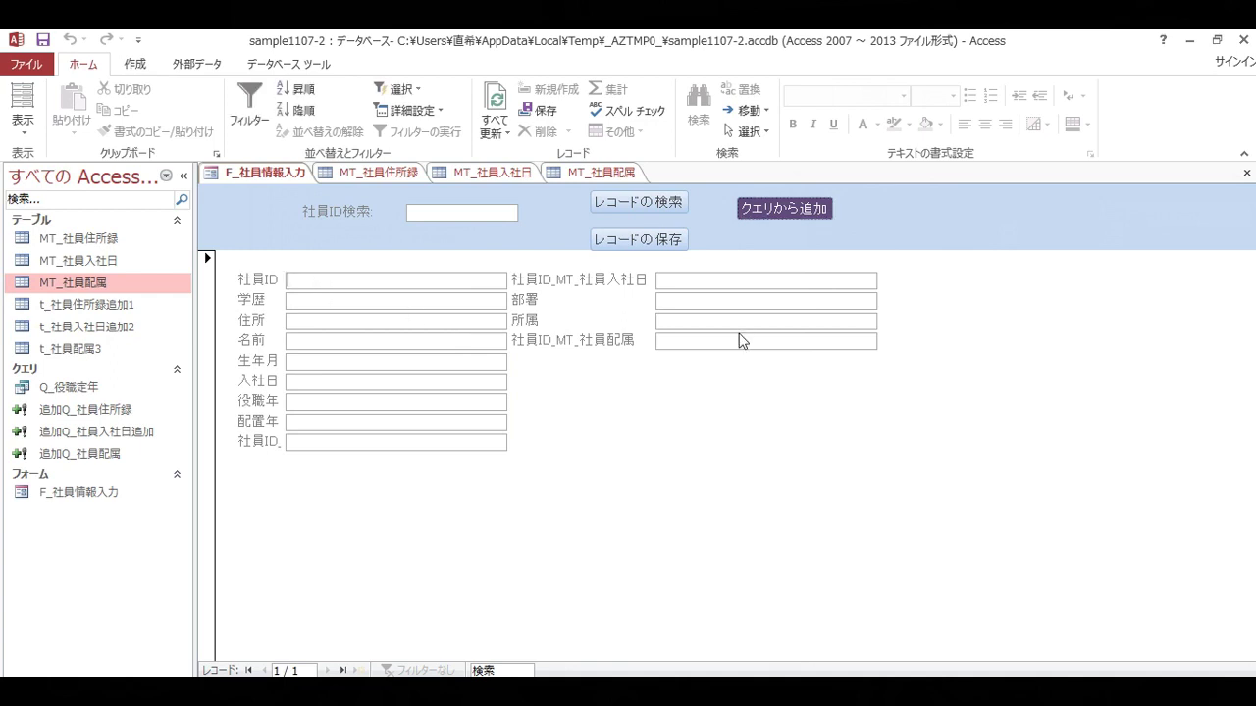
pyautogui.write('A')
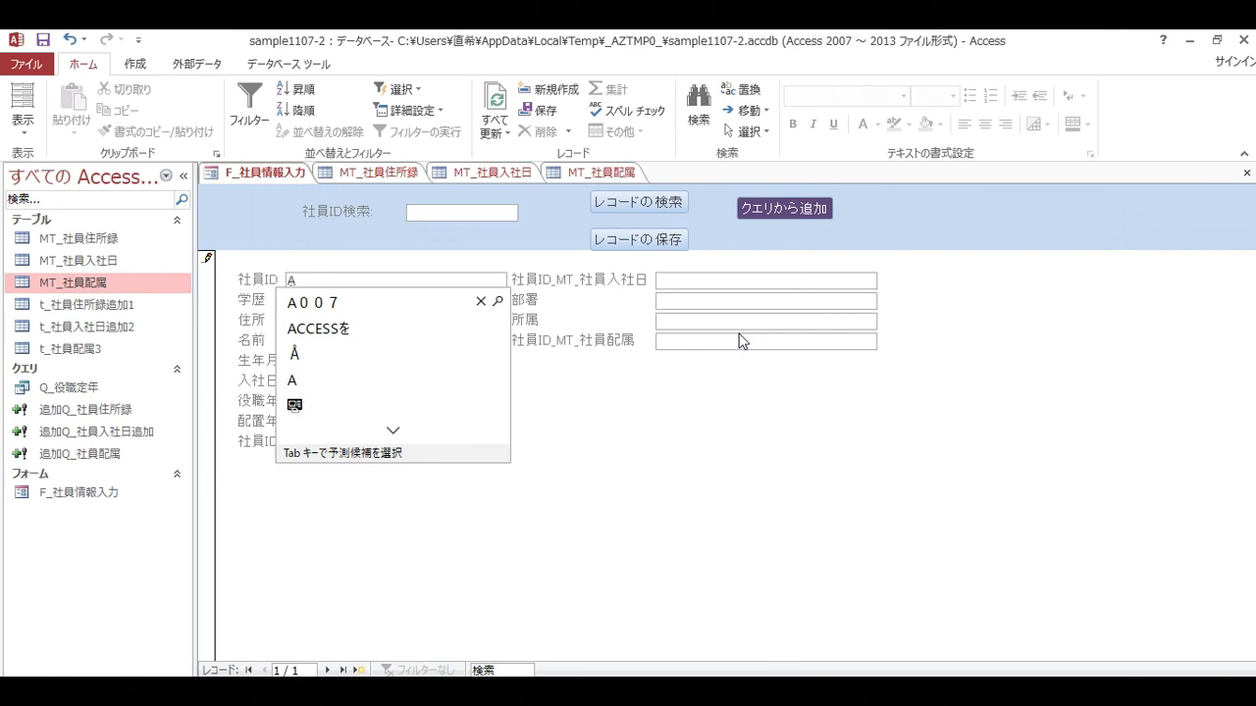
pyautogui.write('115')
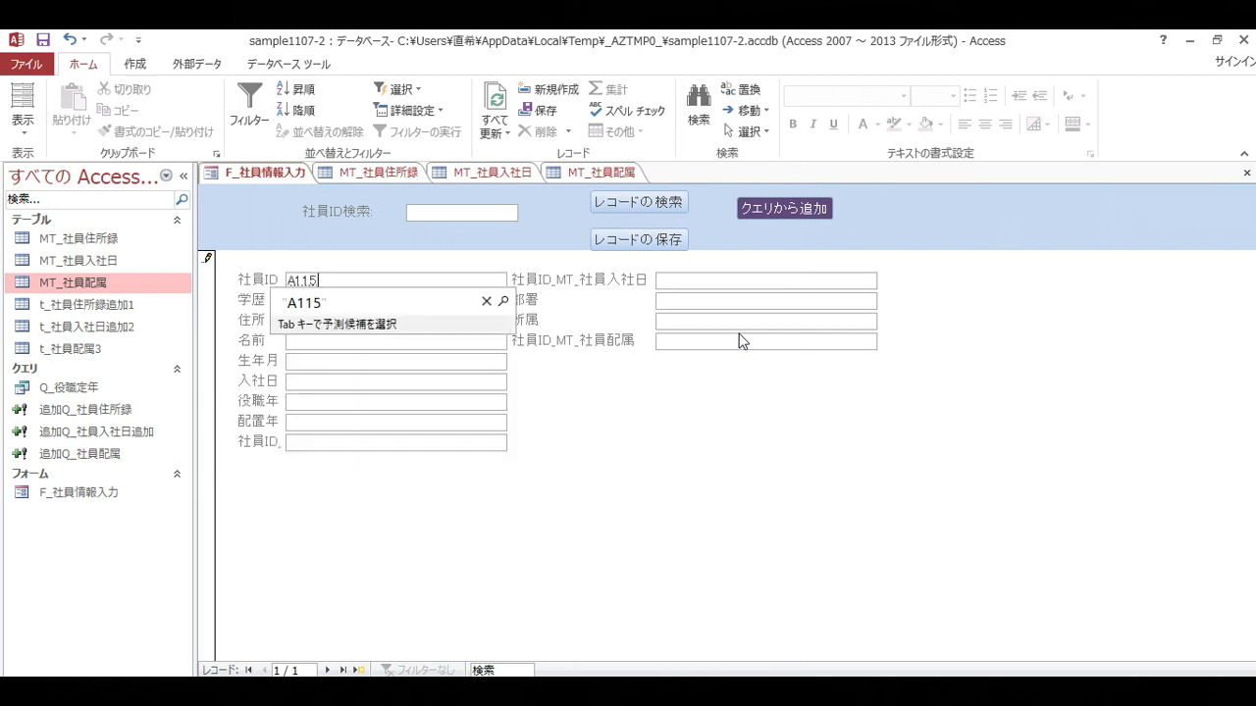
pyautogui.press('Return')
pyautogui.press('Return')
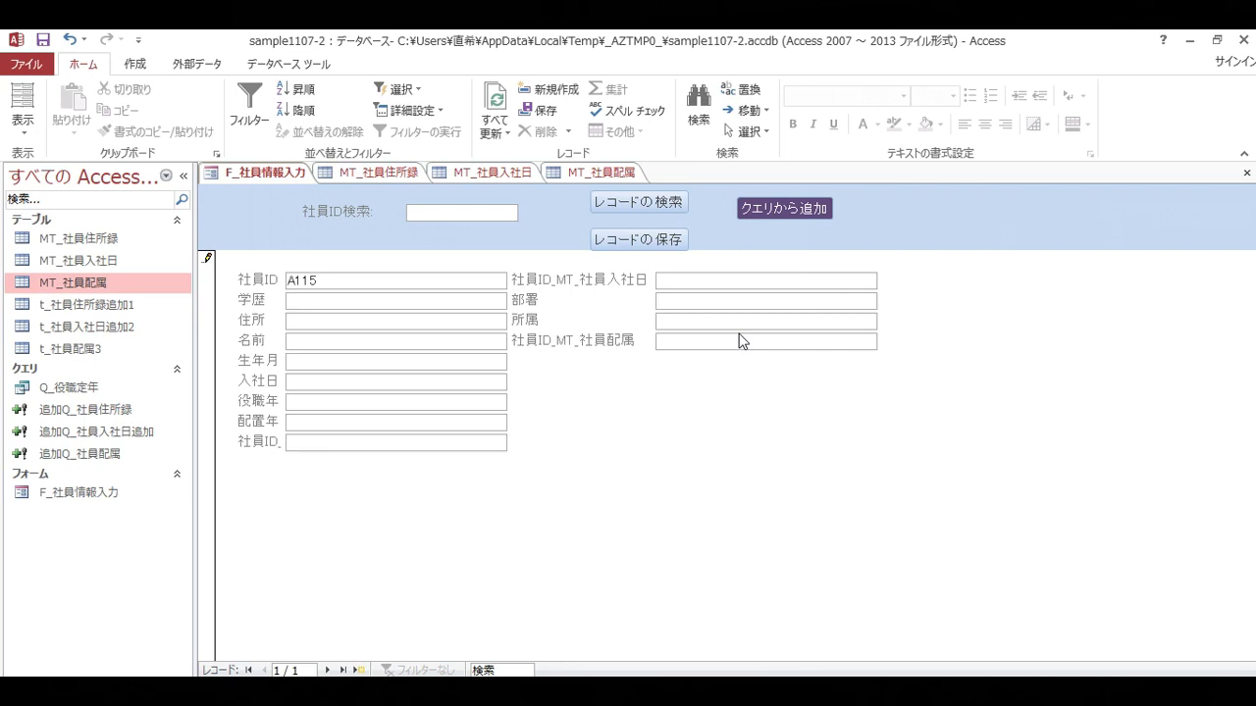
pyautogui.write('n')
pyautogui.press('Zenkaku_Hankaku')
pyautogui.press('Zenkaku_Hankaku')
pyautogui.write('にほんだいg')
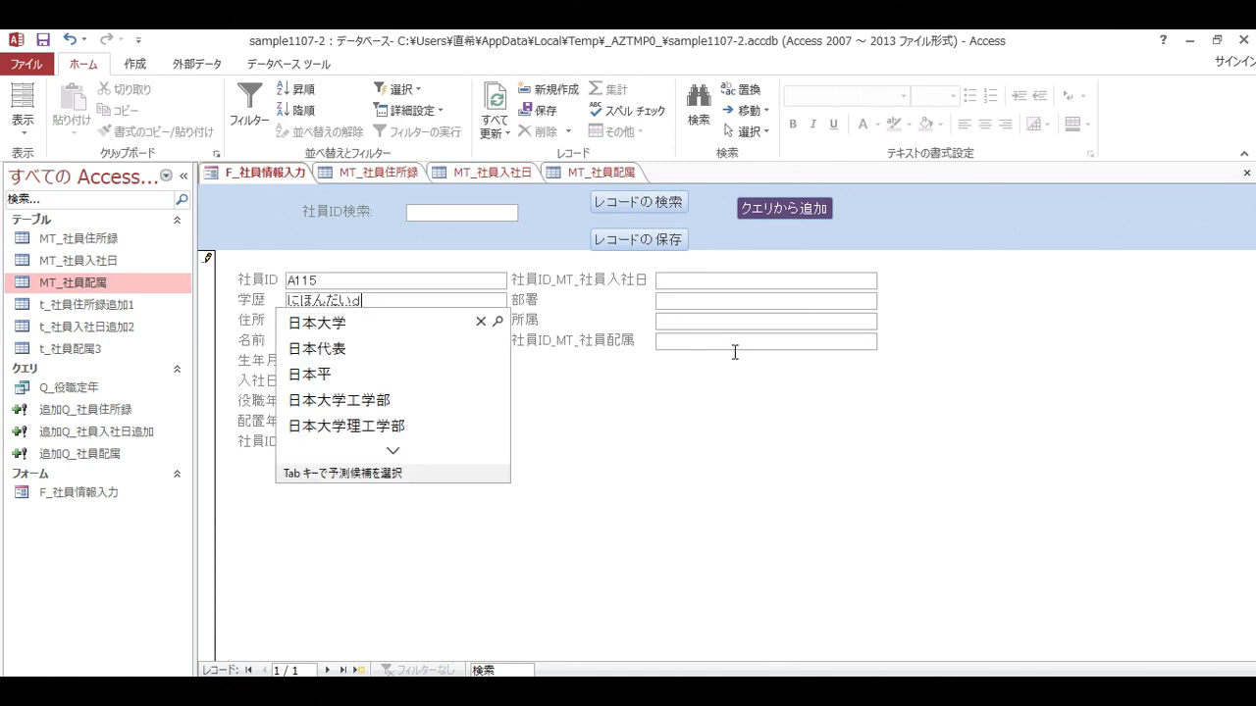
pyautogui.press('BackSpace')
pyautogui.write('がう')
pyautogui.press('BackSpace')
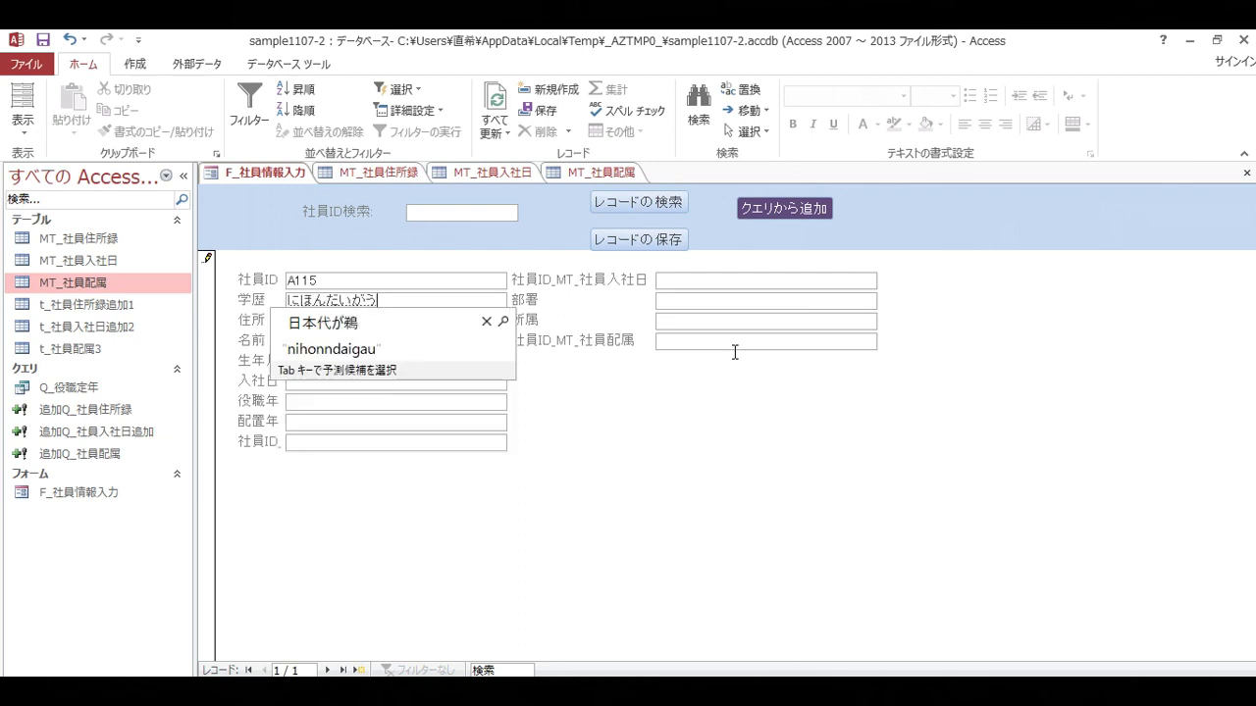
pyautogui.press('space')
pyautogui.press('BackSpace')
pyautogui.press('BackSpace')
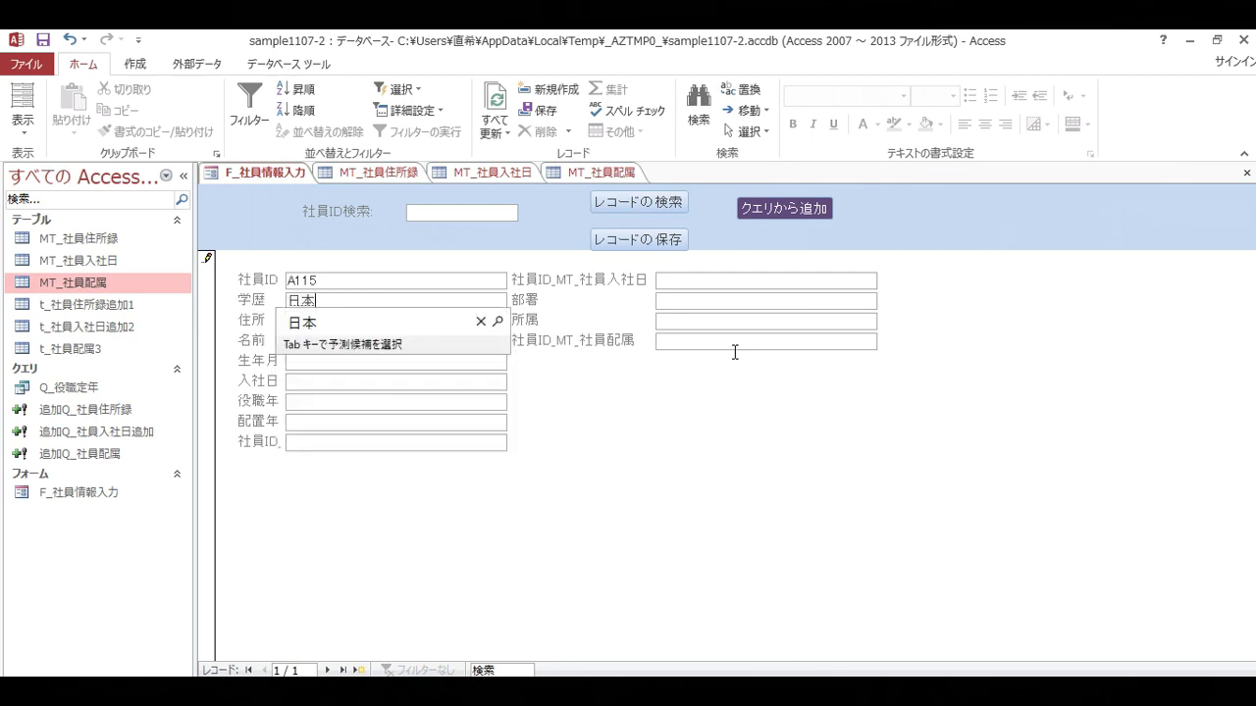
pyautogui.press('Return')
# Step: Complete 学歴 as 日本大学 and enter 住所 札幌
pyautogui.write('ふ')
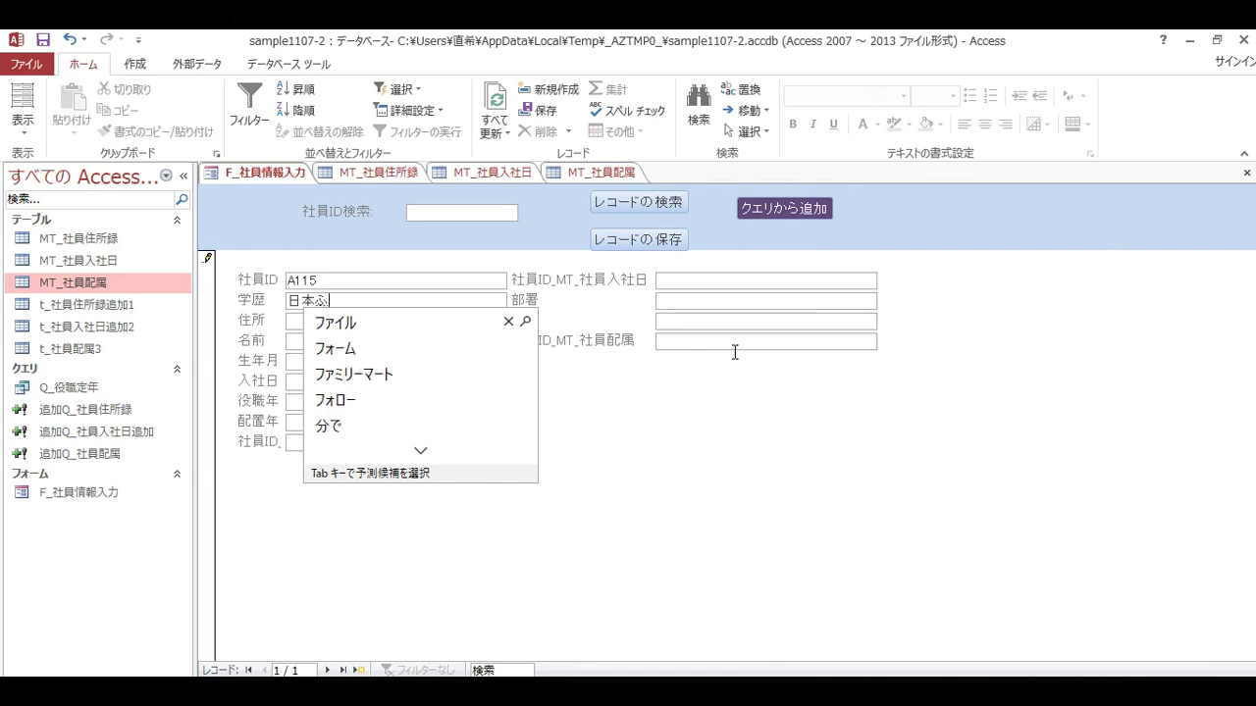
pyautogui.press('BackSpace')
pyautogui.write('daigaku')
pyautogui.press('space')
pyautogui.press('Return')
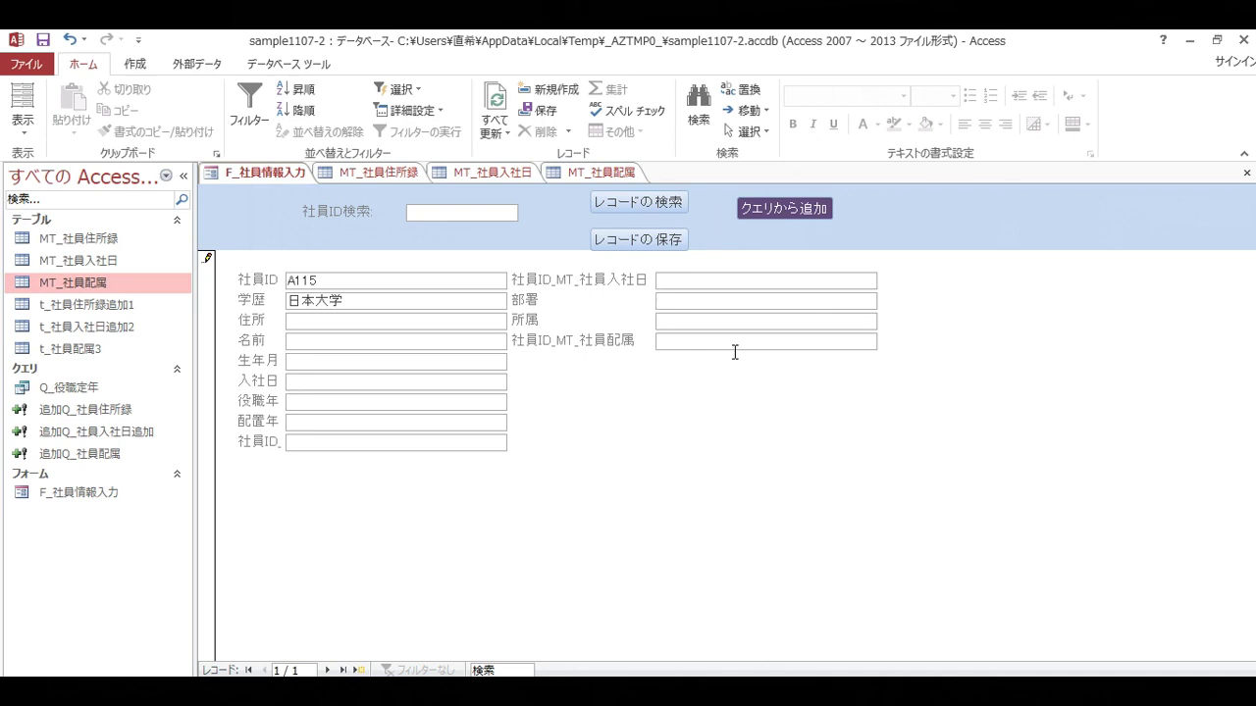
pyautogui.write('sapporo')
pyautogui.press('space')
pyautogui.press('Return')
# Step: Enter the employee's surname and given name in kanji in the 名前 field
pyautogui.write('ikawa')
pyautogui.press('space')
pyautogui.press('Return')
pyautogui.write('naosuke')
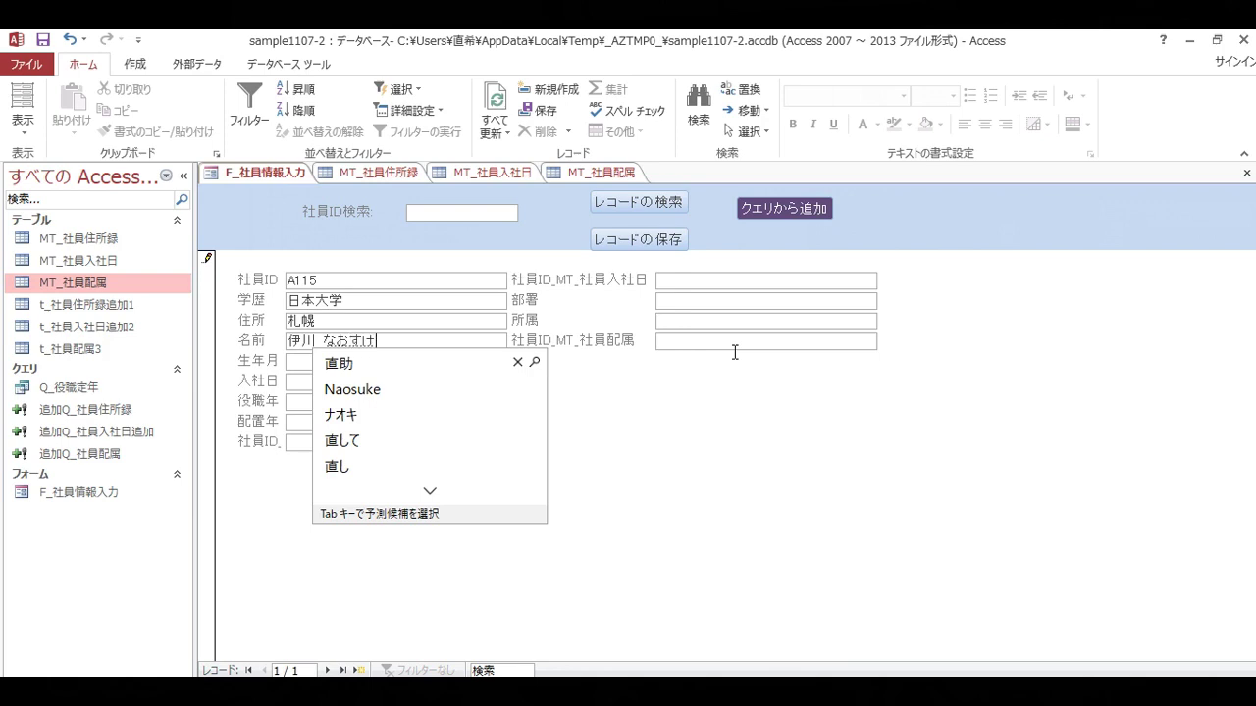
pyautogui.press('space')
pyautogui.press('Return')
pyautogui.press('Return')
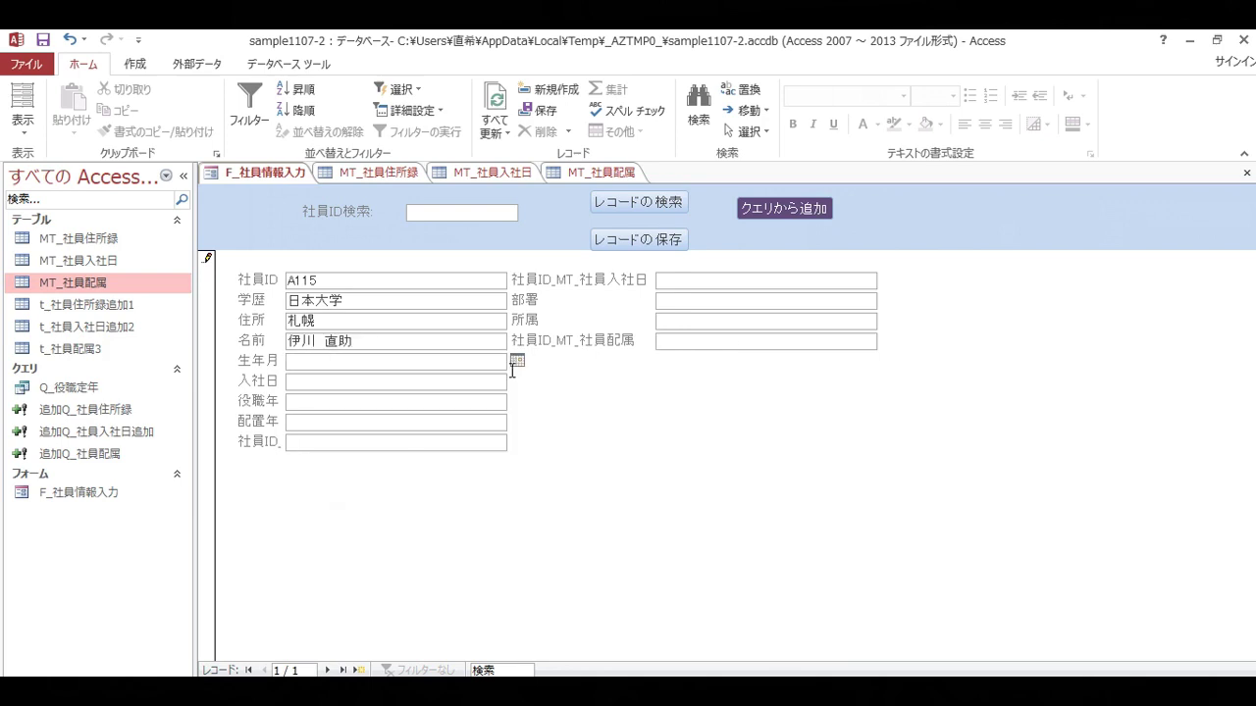
pyautogui.click(517, 362)
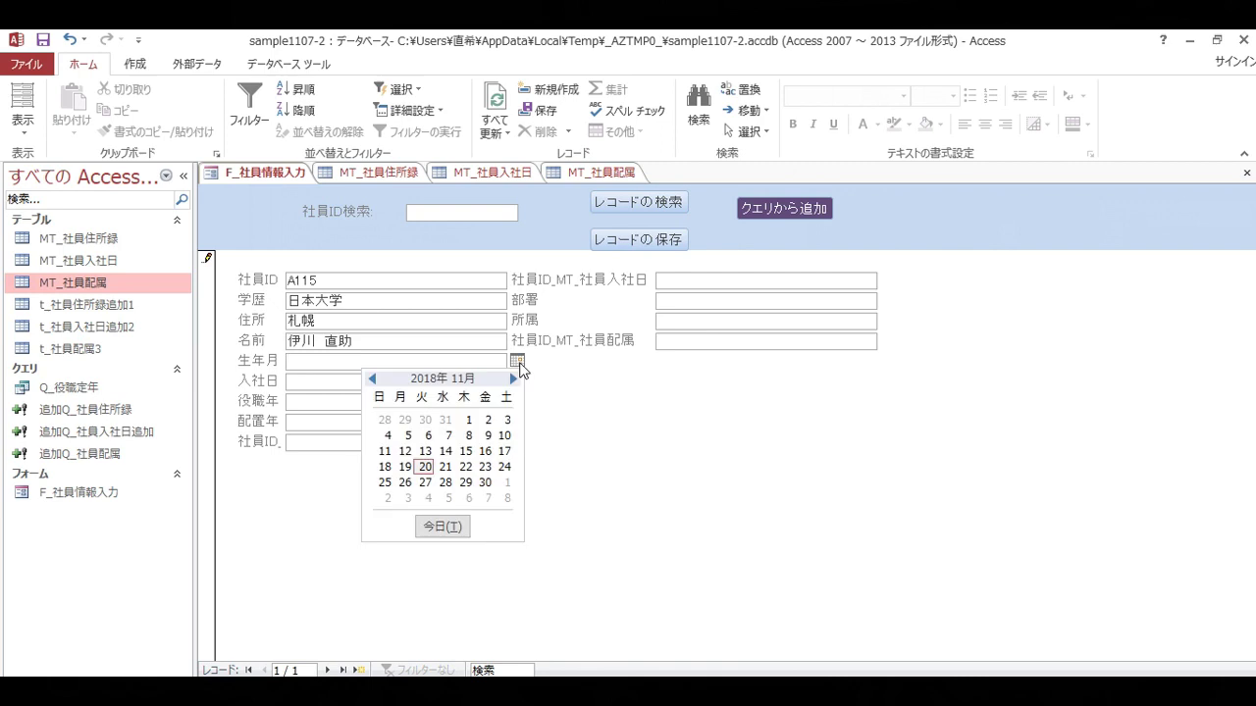
pyautogui.click(314, 371)
pyautogui.press('Zenkaku_Hankaku')
pyautogui.write('1971/1')
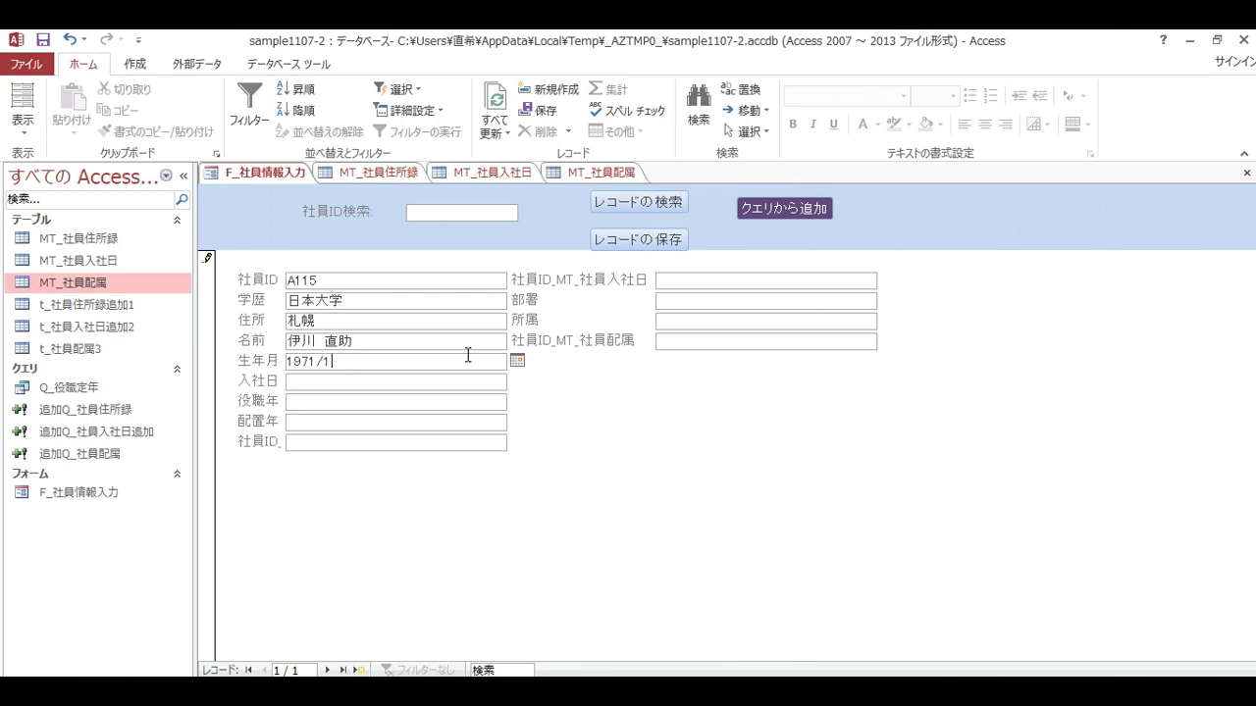
pyautogui.write('/26')
pyautogui.press('Return')
pyautogui.write('saa')
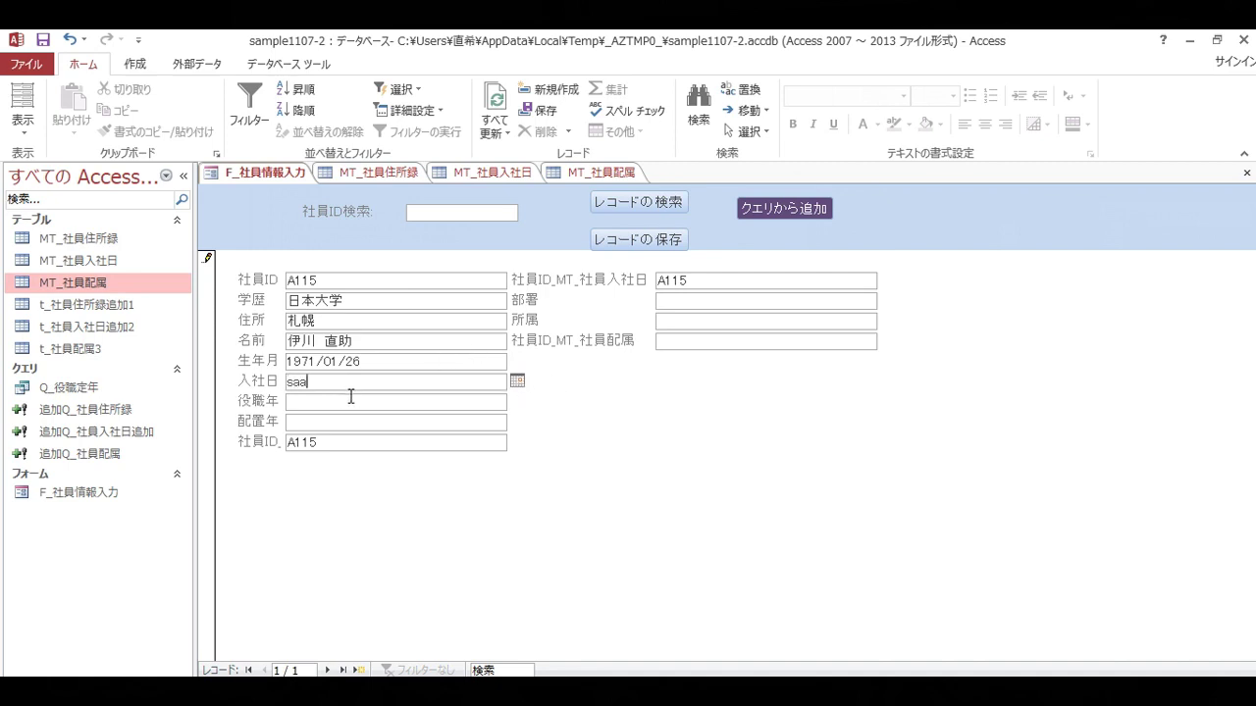
pyautogui.press('BackSpace')
pyautogui.press('BackSpace')
pyautogui.press('BackSpace')
pyautogui.click(518, 382)
pyautogui.click(427, 478)
pyautogui.click(393, 402)
pyautogui.click(391, 425)
# Step: Enter 部署 関西第二, save the new A115 record, and open MT_社員住所録
pyautogui.click(734, 306)
pyautogui.write('か')
pyautogui.write('んさい')
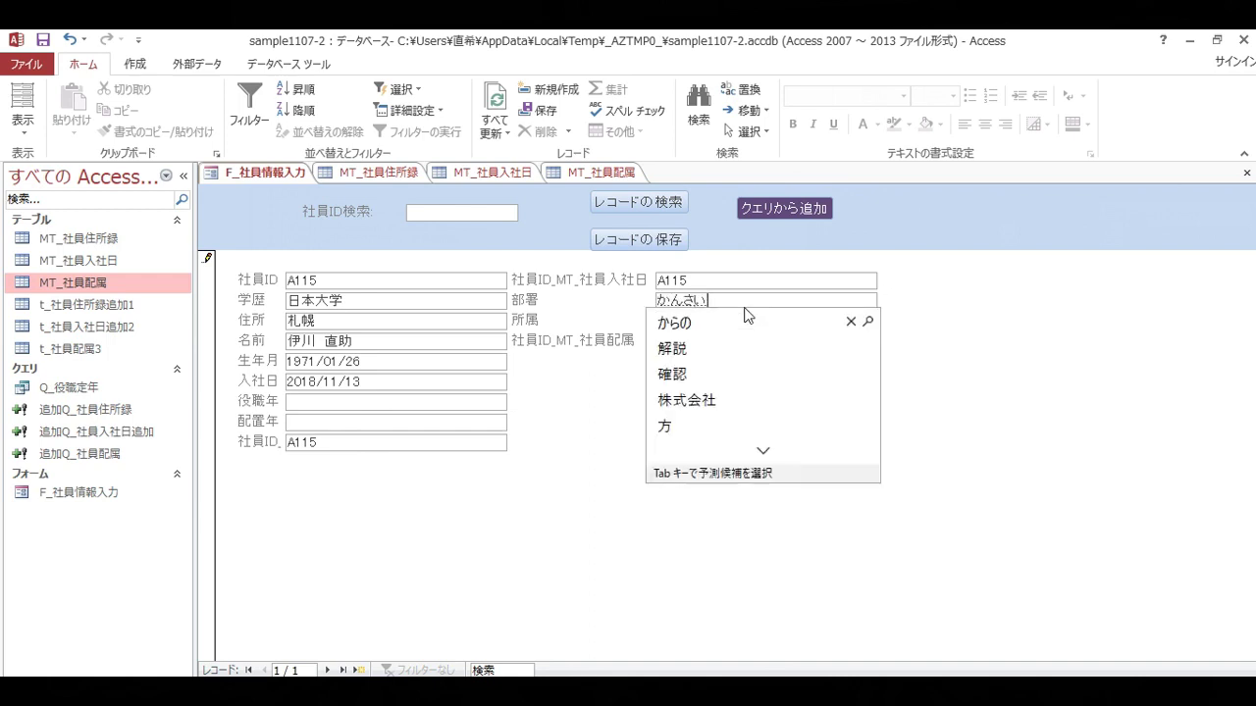
pyautogui.press('space')
pyautogui.press('Return')
pyautogui.write('だ')
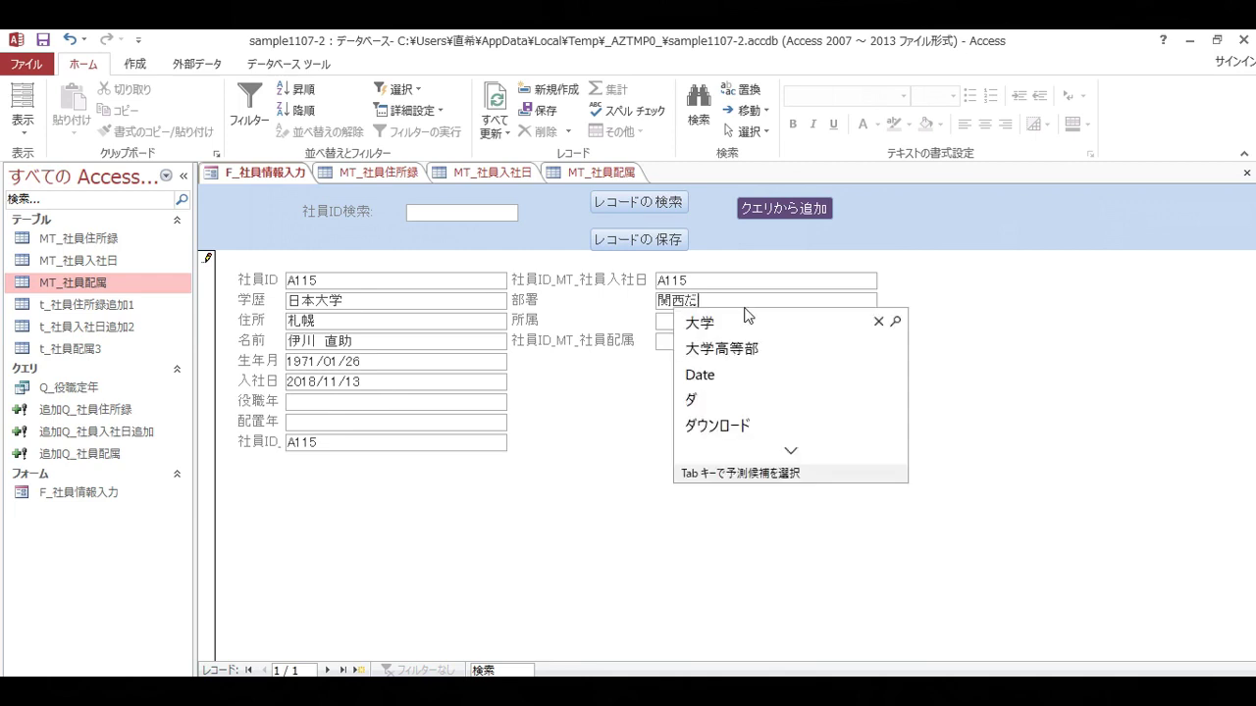
pyautogui.write('い')
pyautogui.press('space')
pyautogui.write('s')
pyautogui.press('BackSpace')
pyautogui.press('BackSpace')
pyautogui.write('だいに')
pyautogui.press('space')
pyautogui.press('Return')
pyautogui.press('Return')
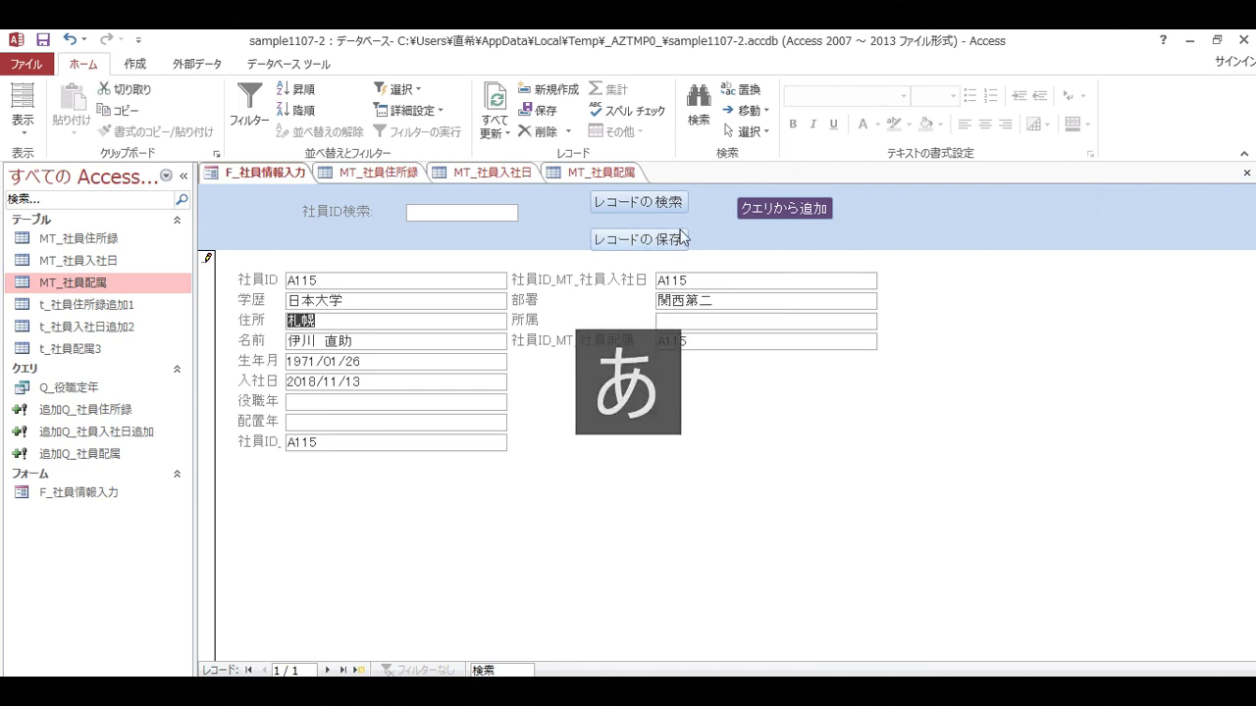
pyautogui.click(641, 241)
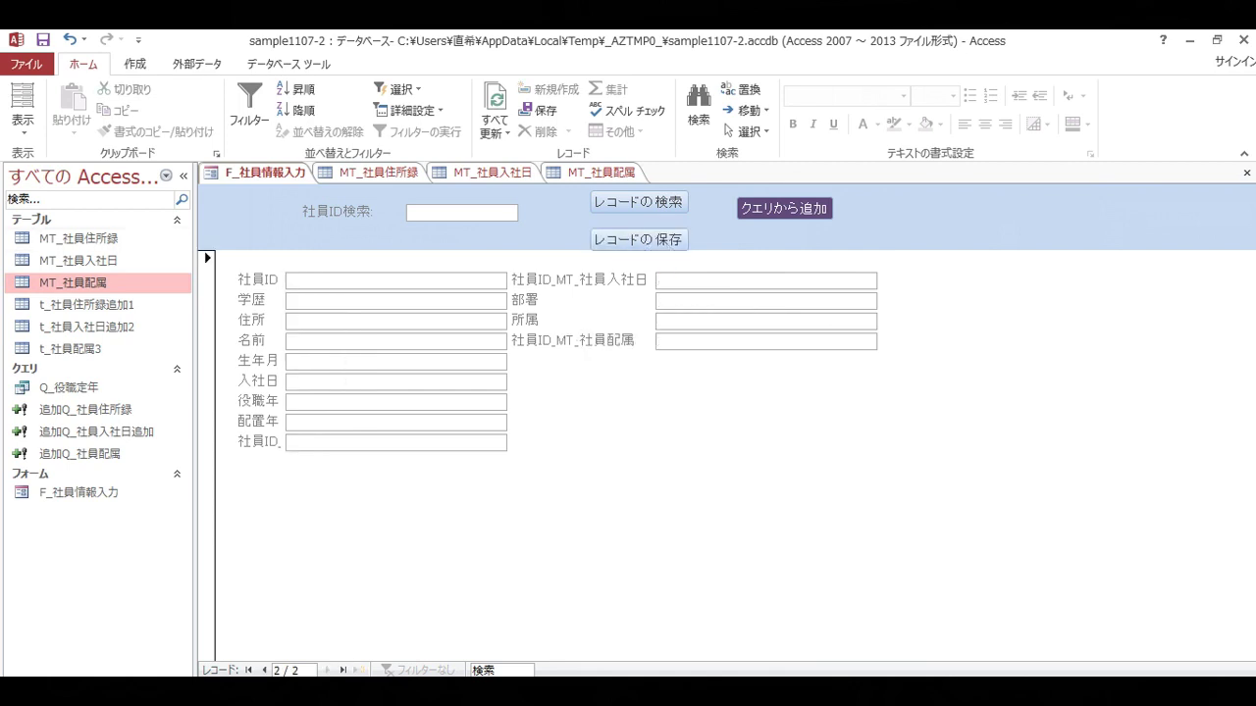
pyautogui.doubleClick(79, 238)
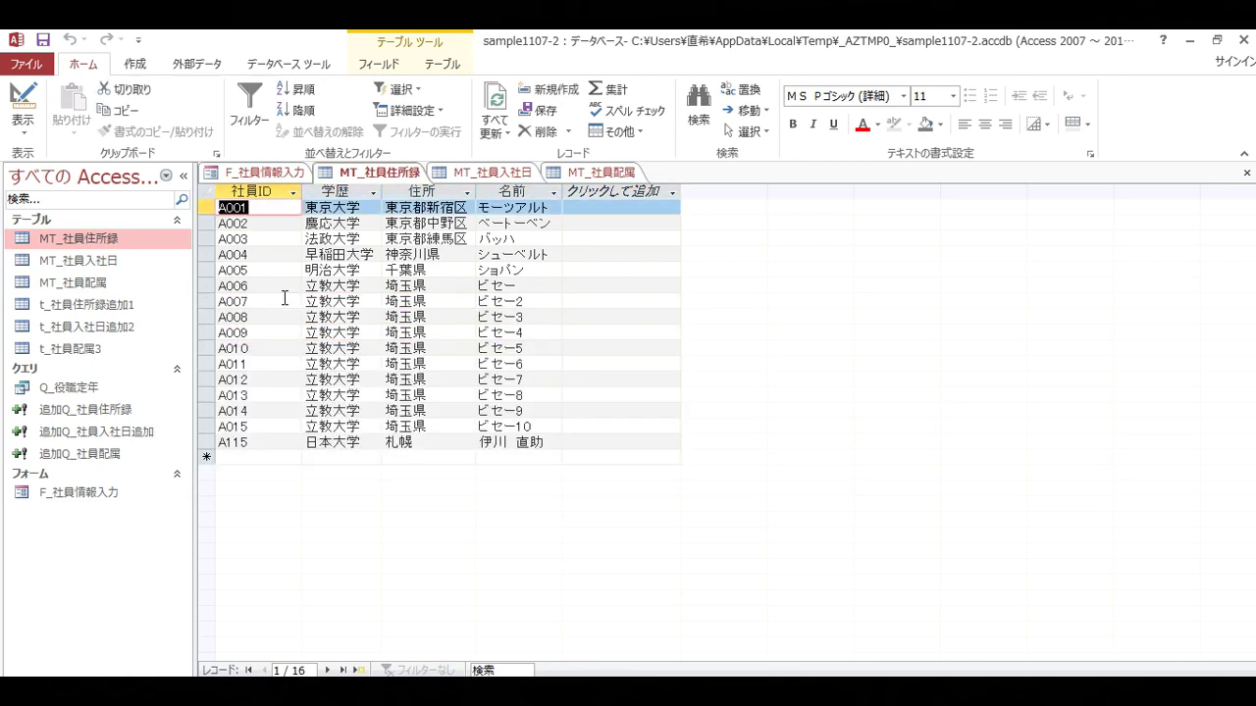
# Step: Confirm the A115 record in MT_社員住所録, MT_社員入社日 and MT_社員配属, expanding its subdatasheets
pyautogui.click(283, 432)
pyautogui.click(416, 443)
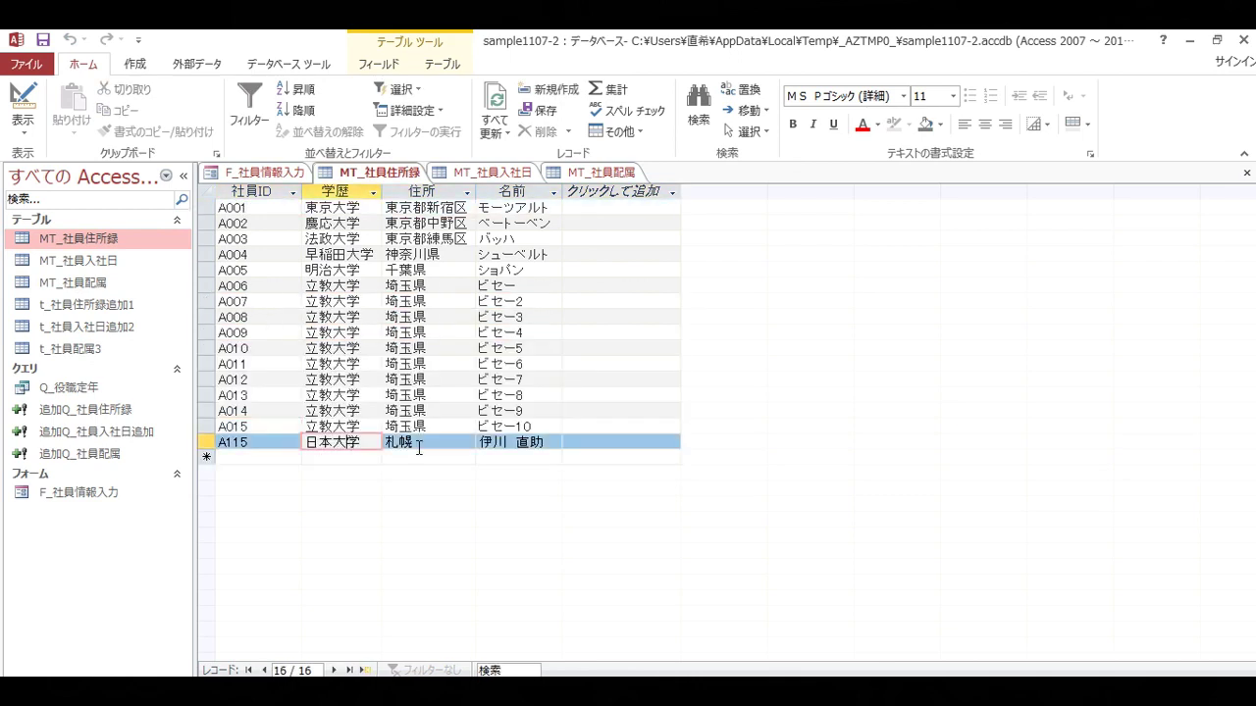
pyautogui.doubleClick(76, 265)
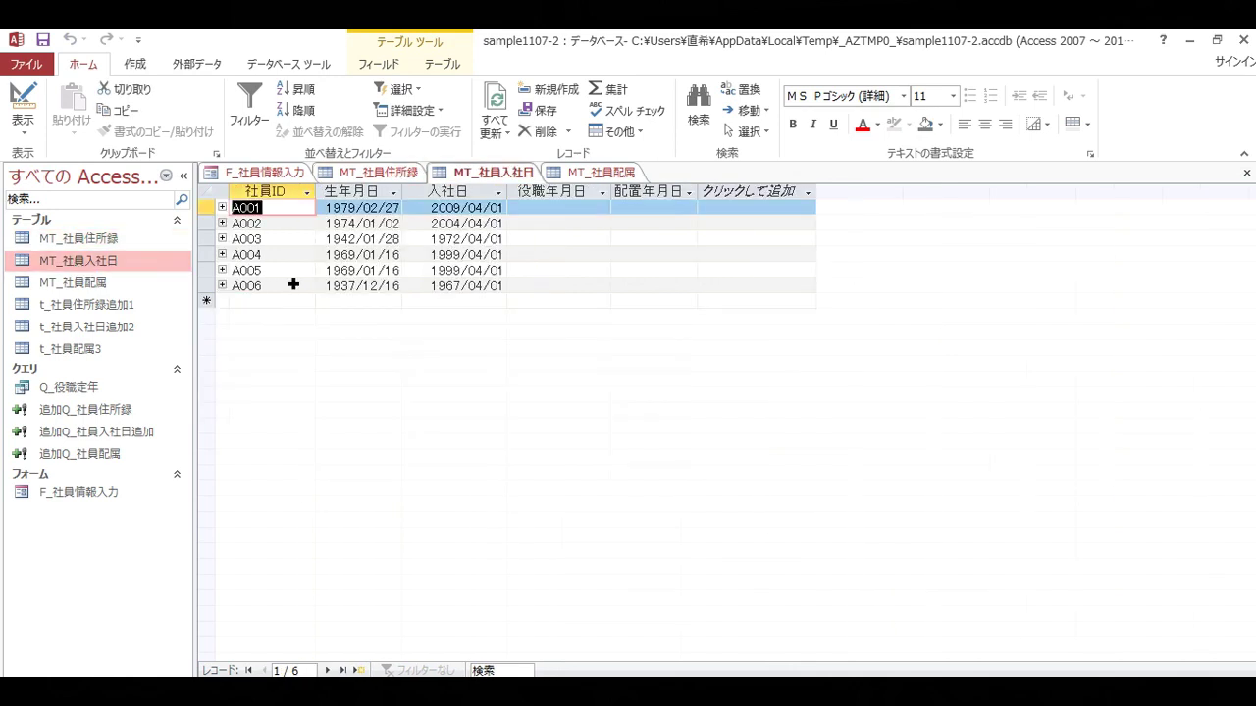
pyautogui.click(264, 444)
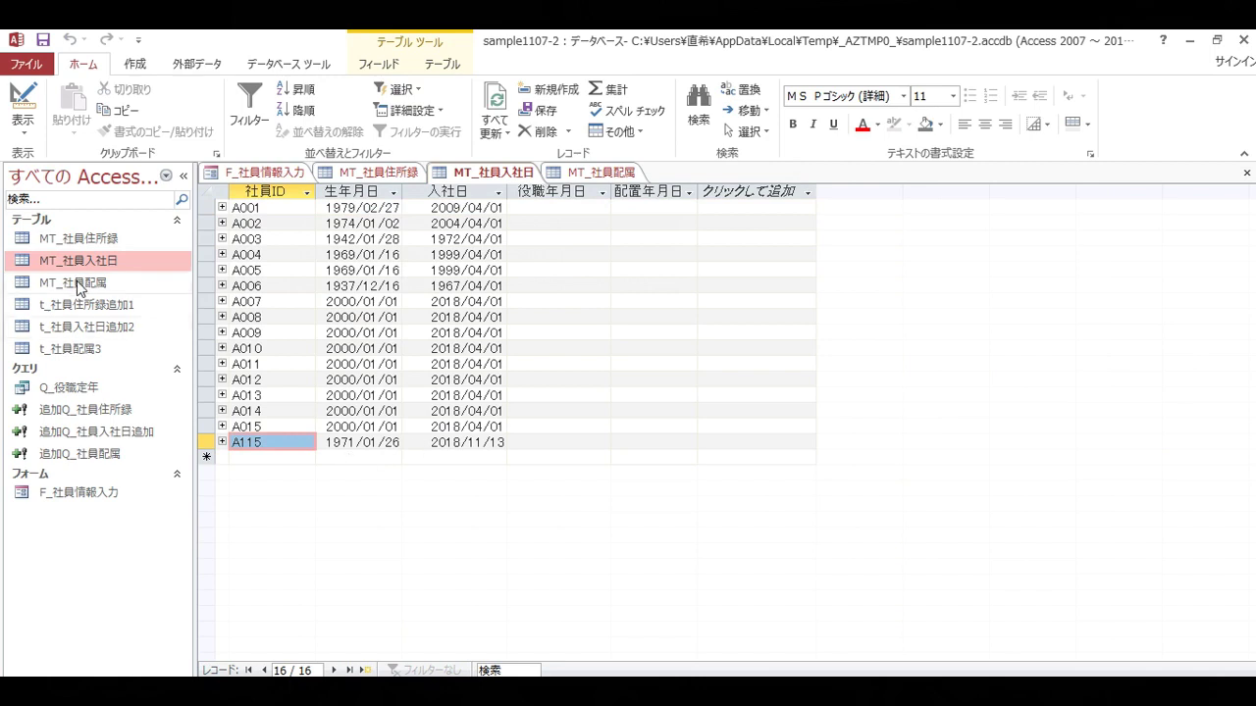
pyautogui.click(222, 443)
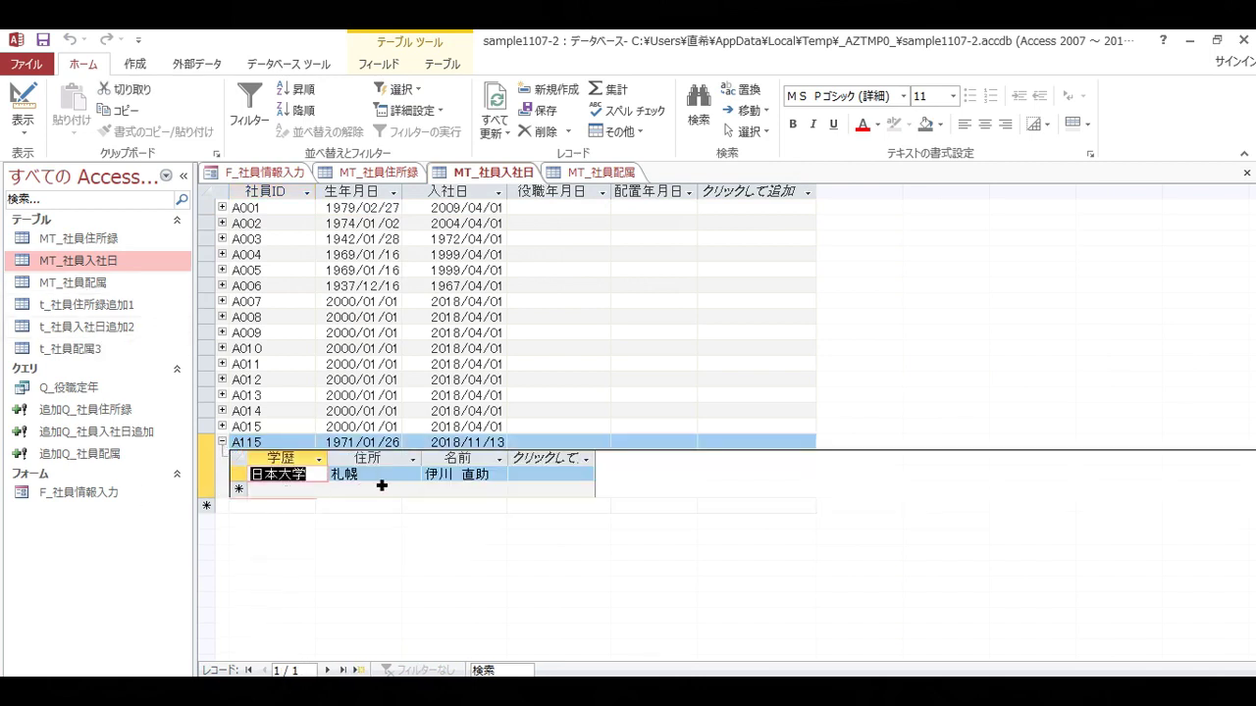
pyautogui.doubleClick(78, 282)
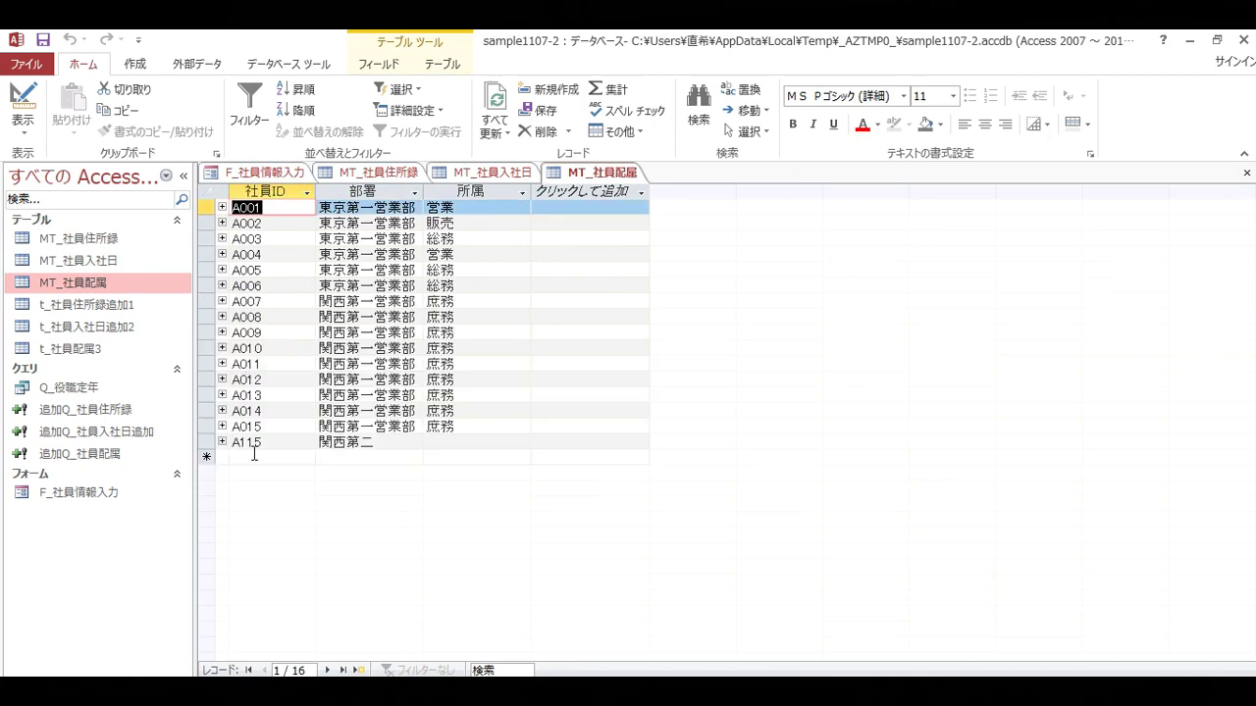
pyautogui.click(222, 443)
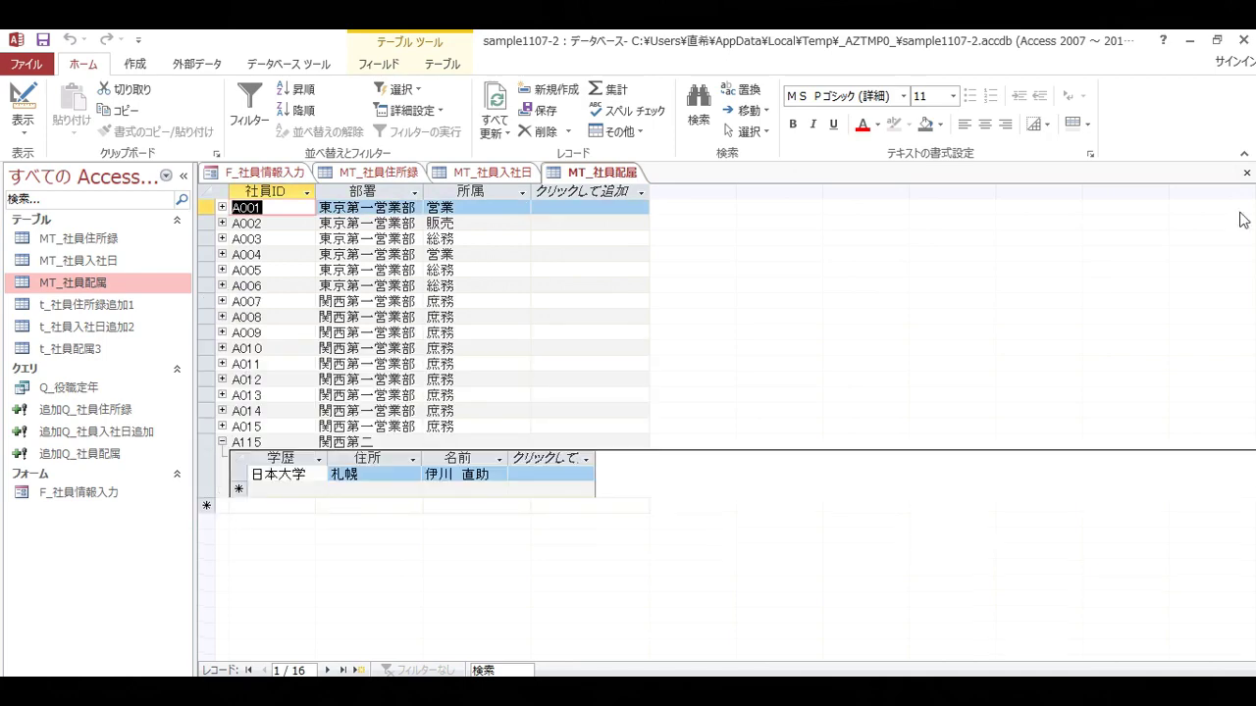
# Step: Close the MT_社員配属, MT_社員入社日 and MT_社員住所録 tables
pyautogui.click(1246, 174)
pyautogui.click(1246, 173)
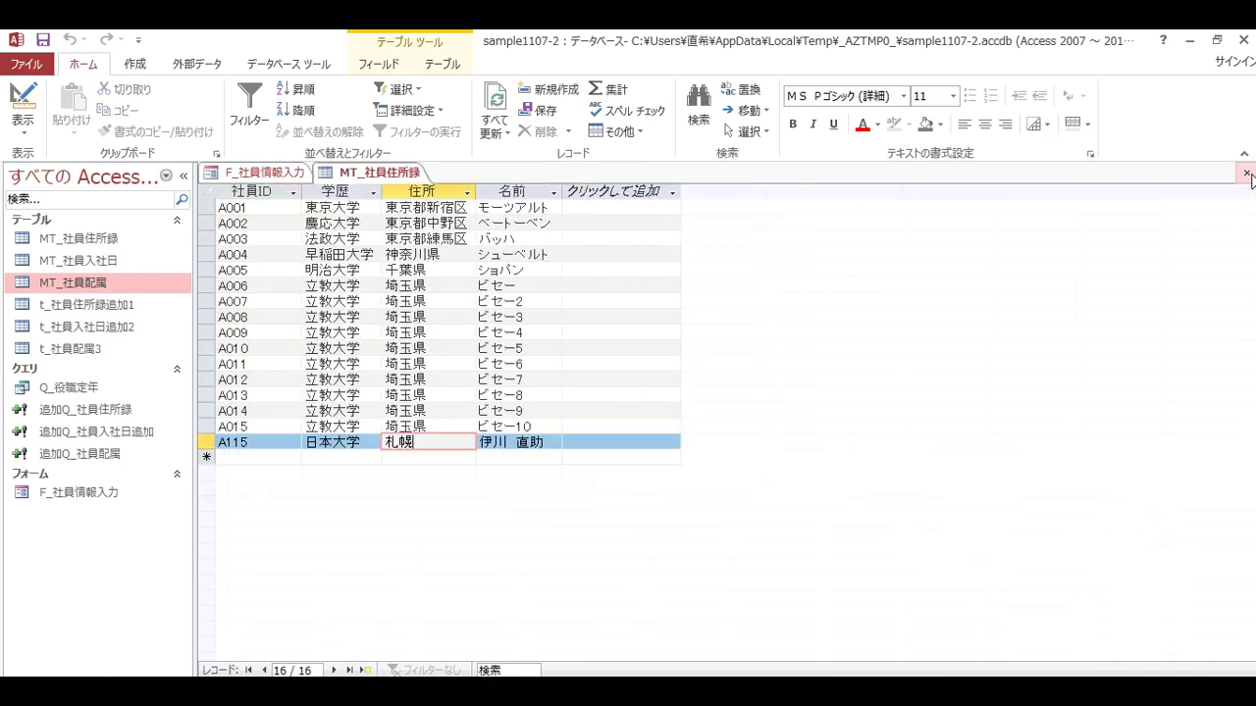
pyautogui.click(1246, 174)
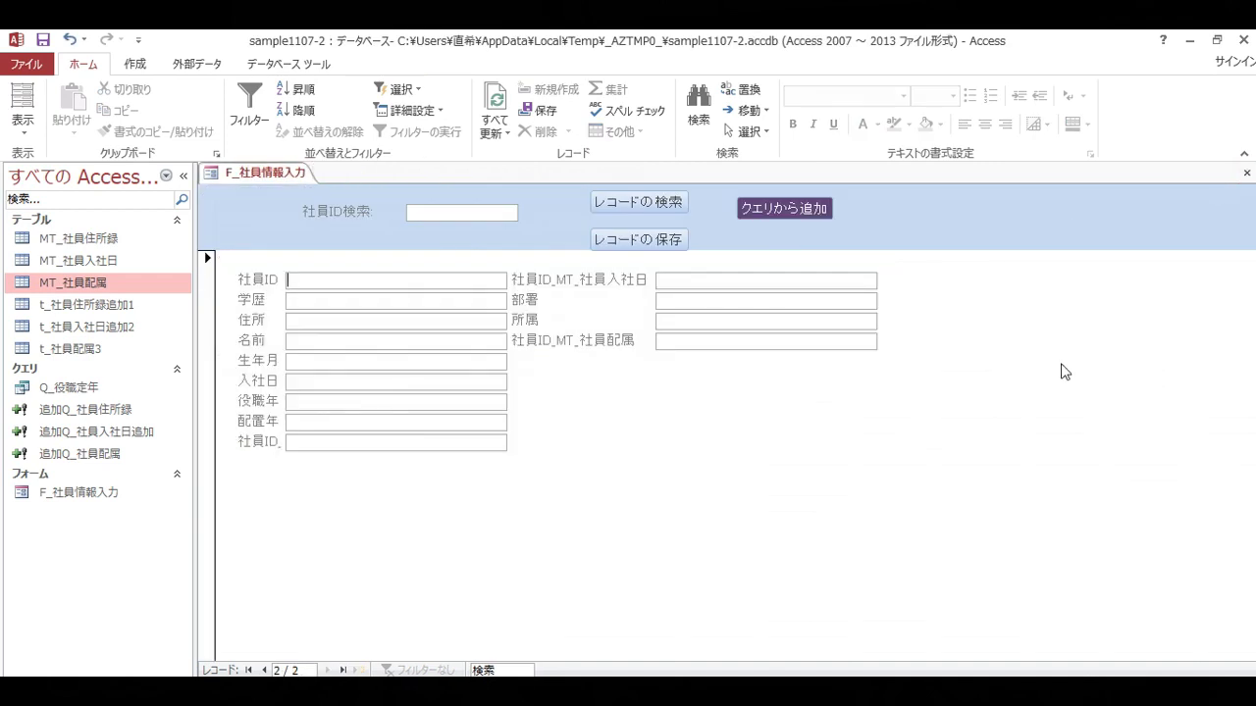